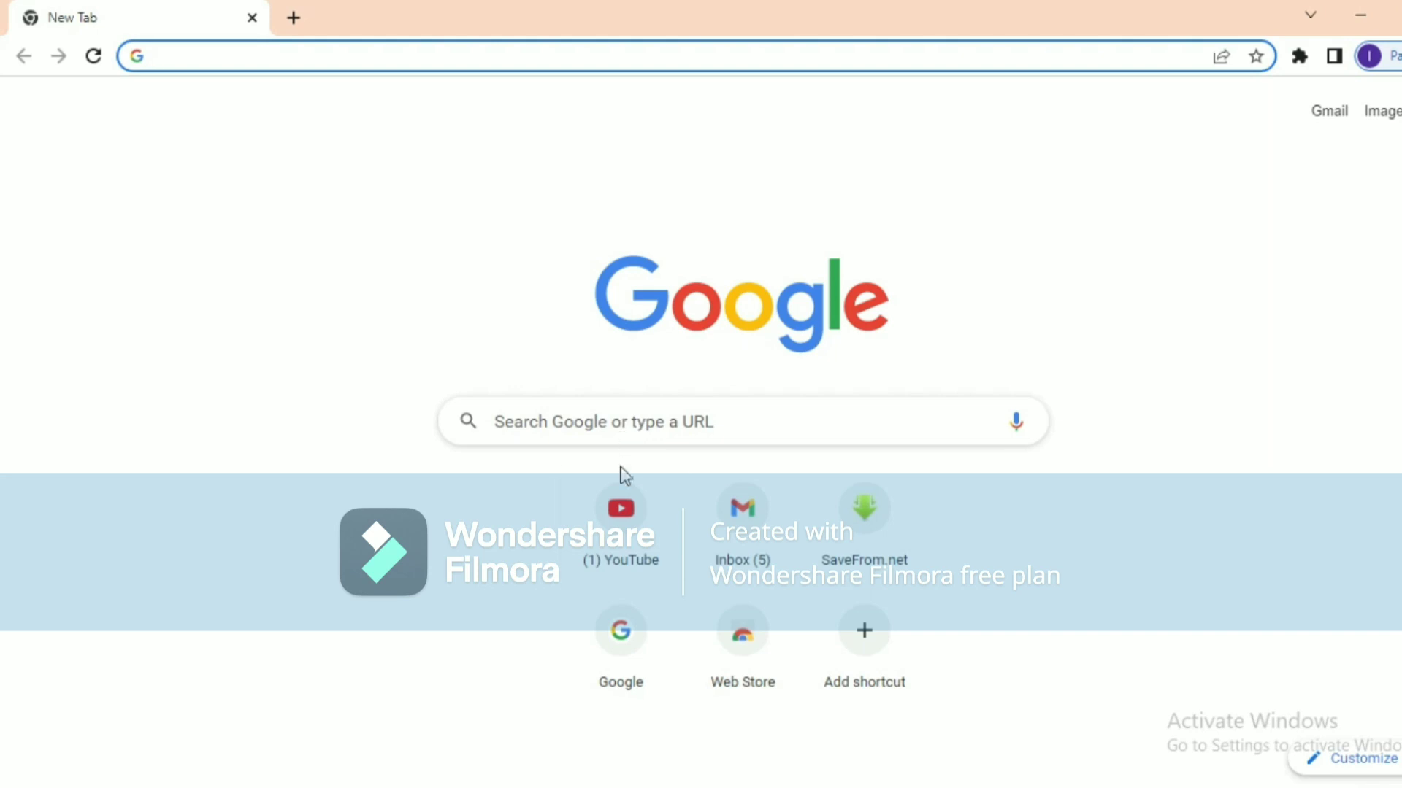
Open YouTube and sign in to the remembered Google account with its password, skipping the optional account suggestions.
{"action": "left_click", "coordinate": [624, 505]}
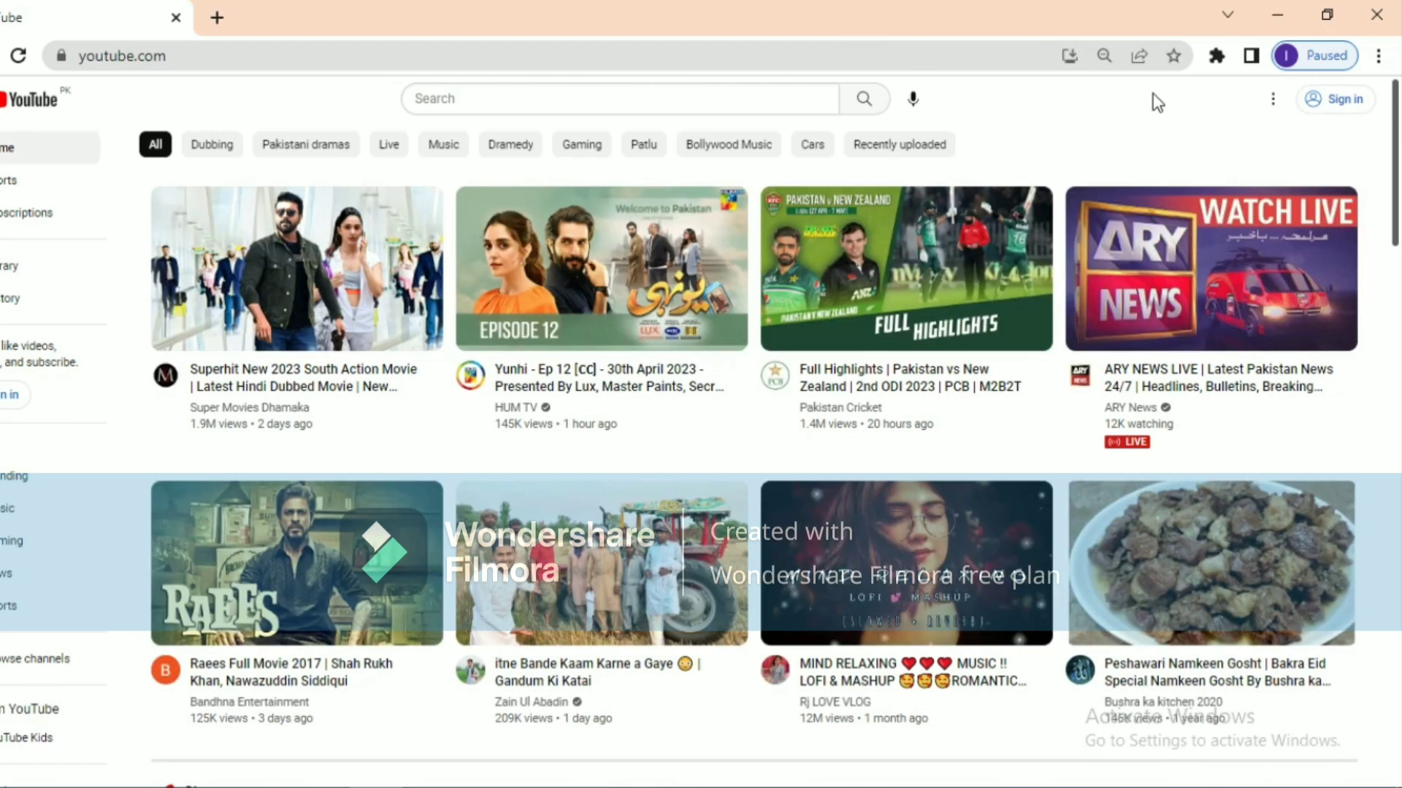
{"action": "left_click", "coordinate": [1340, 109]}
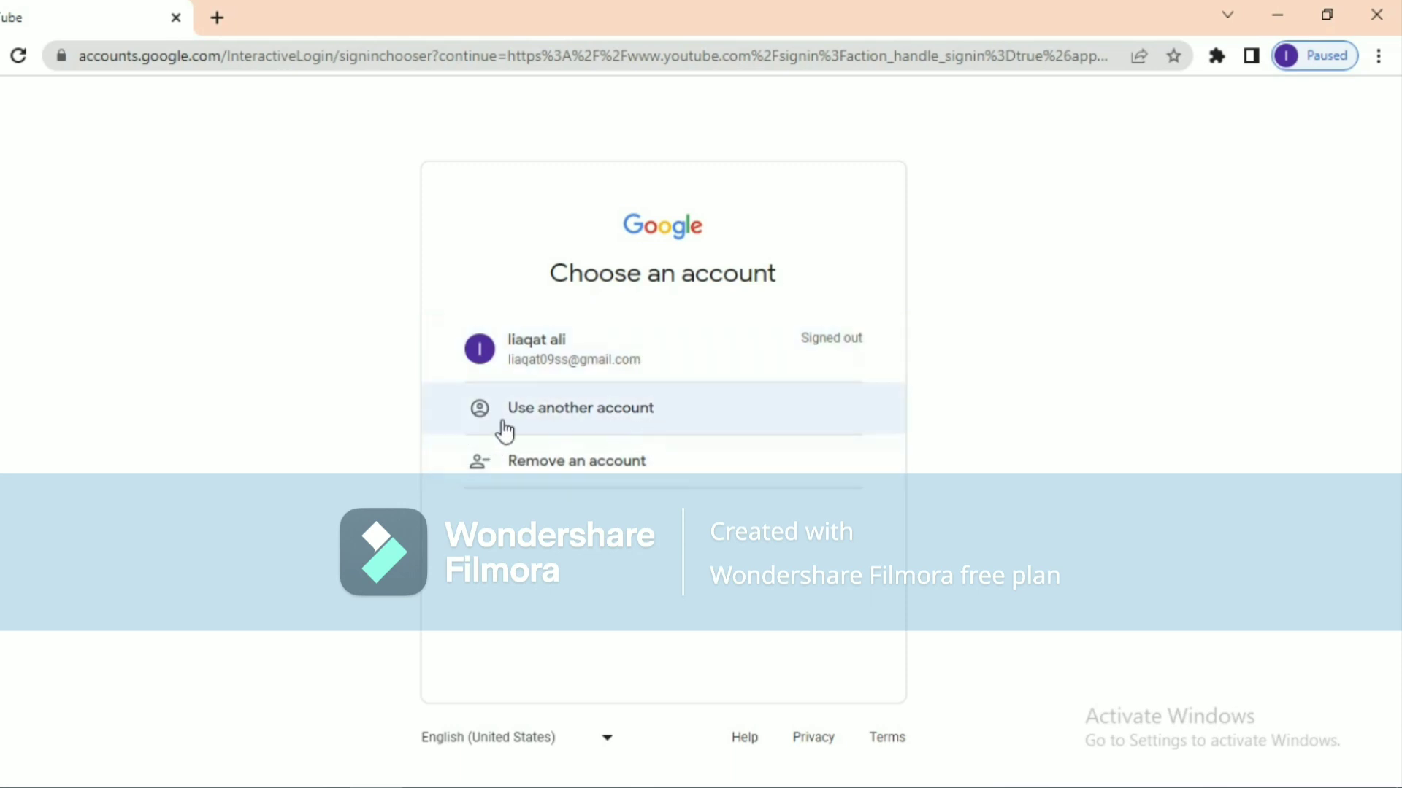
{"action": "left_click", "coordinate": [580, 369]}
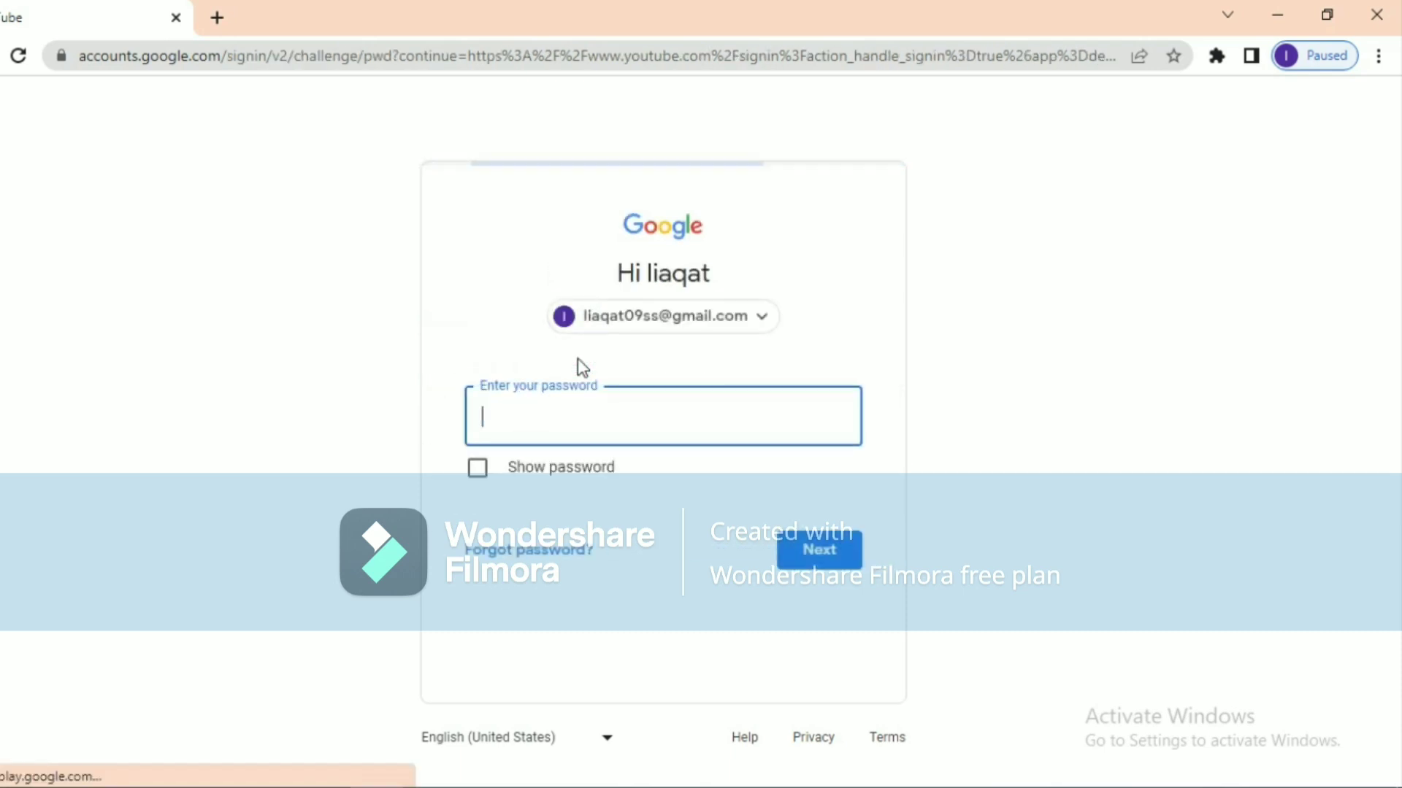
{"action": "type", "text": "****"}
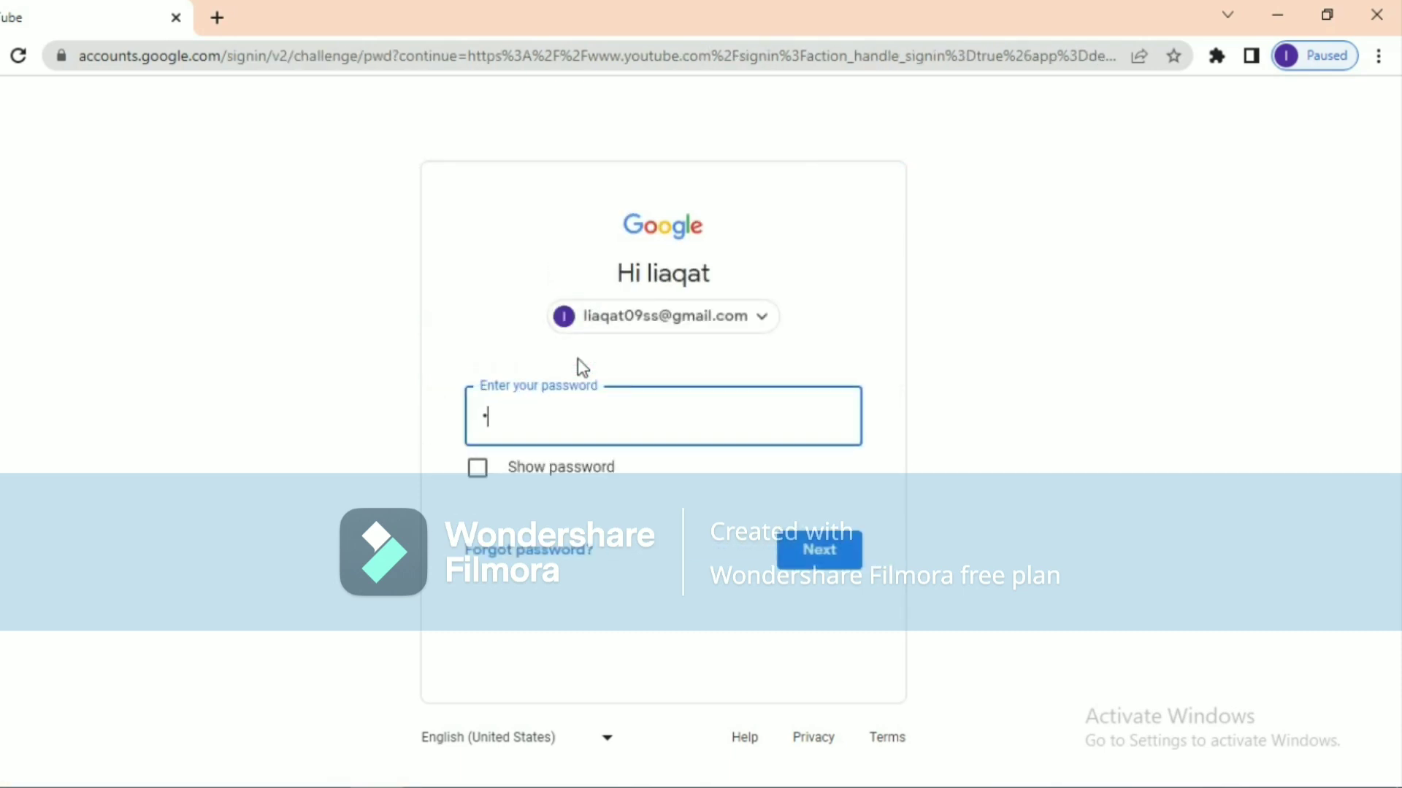
{"action": "type", "text": "*****"}
{"action": "key", "text": "Return"}
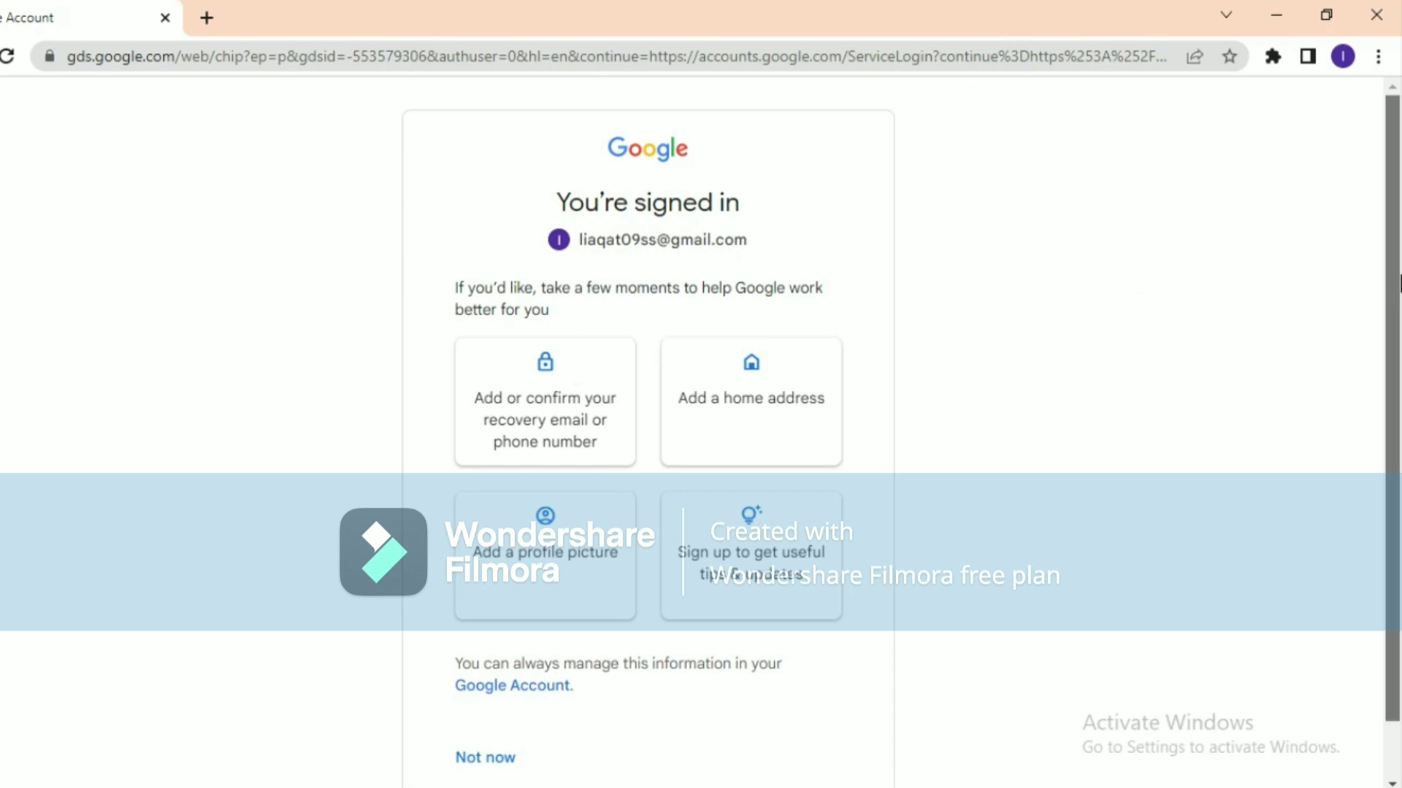
{"action": "left_click_drag", "start_coordinate": [1392, 303], "coordinate": [1392, 360]}
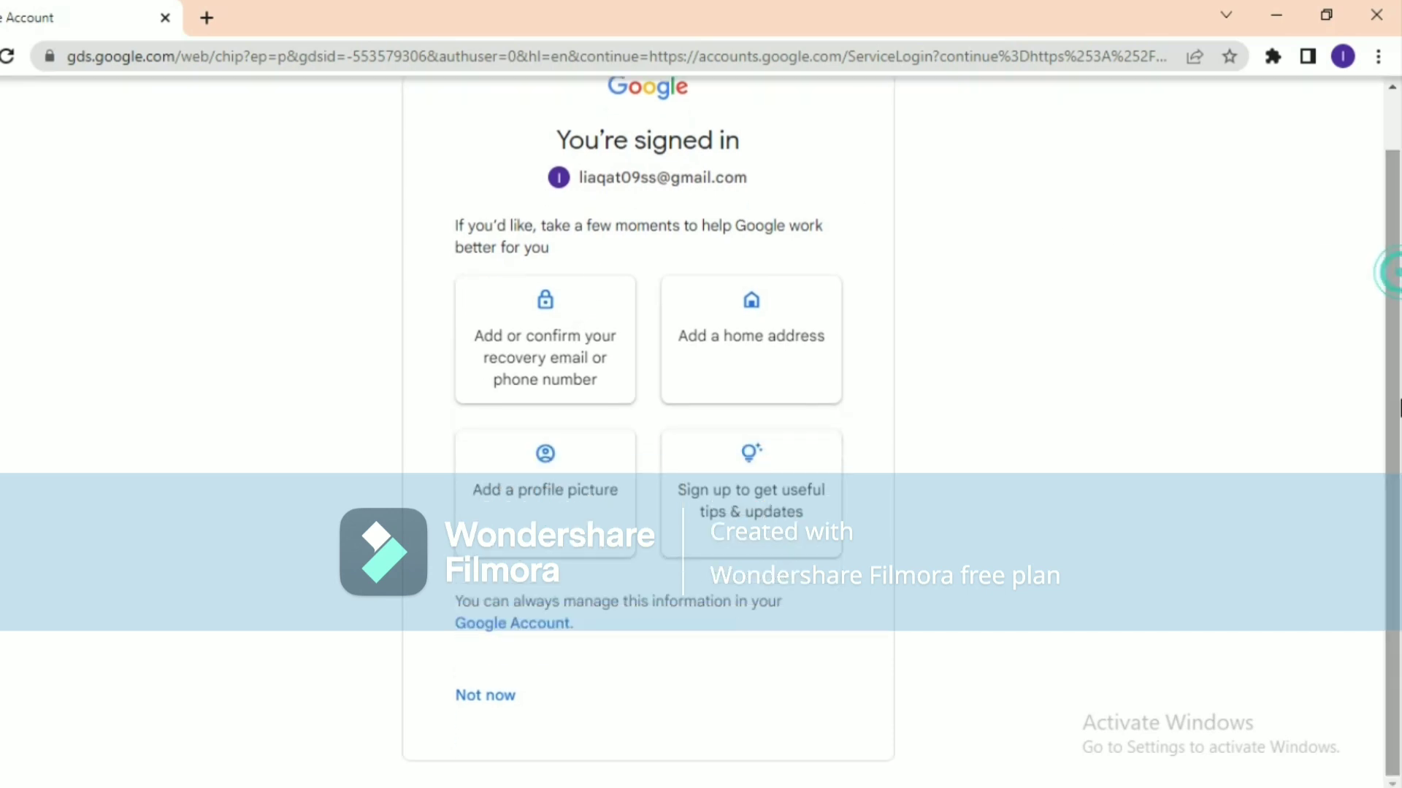
{"action": "left_click", "coordinate": [493, 699]}
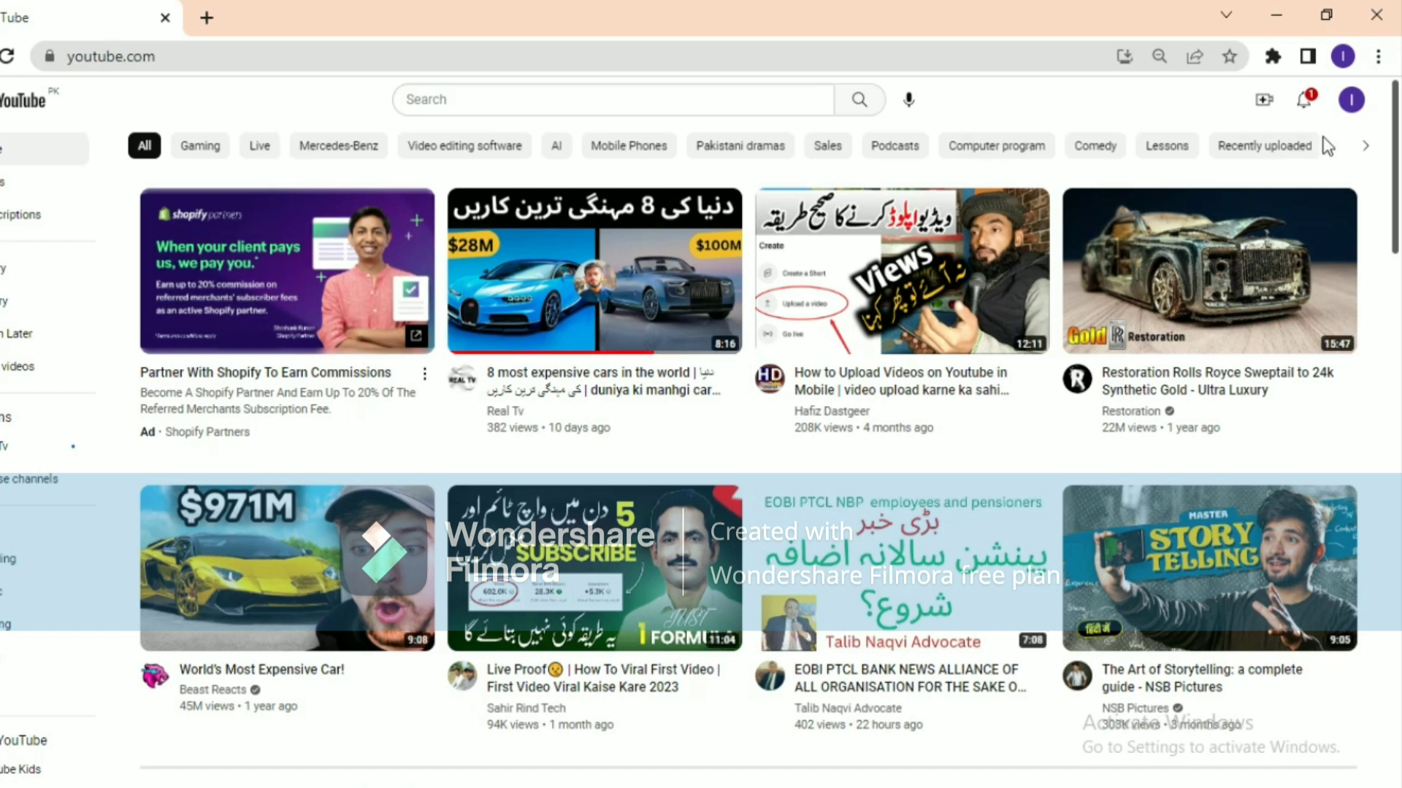
Create a channel for the signed-in account, replacing the prefilled name with the new channel name.
{"action": "left_click", "coordinate": [1352, 98]}
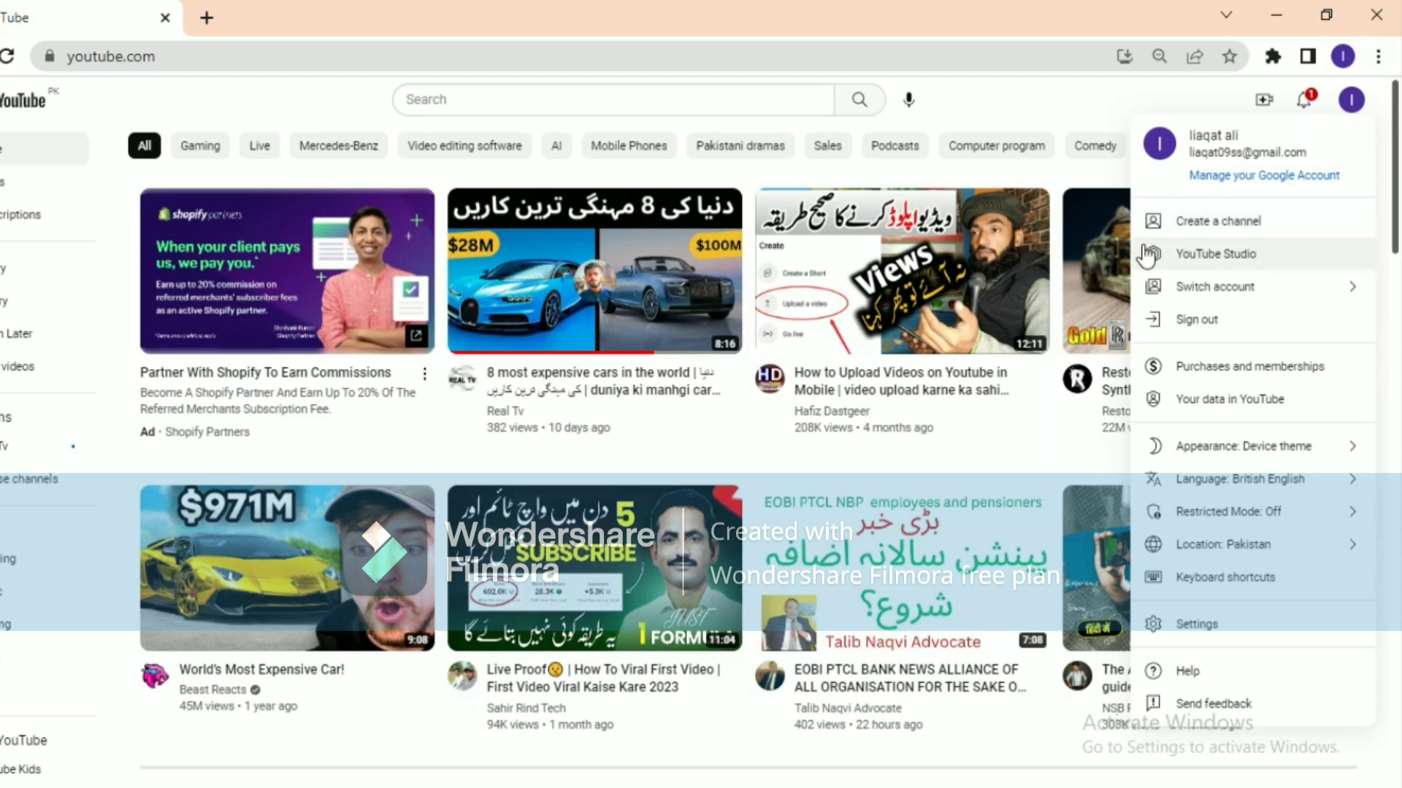
{"action": "left_click", "coordinate": [1269, 221]}
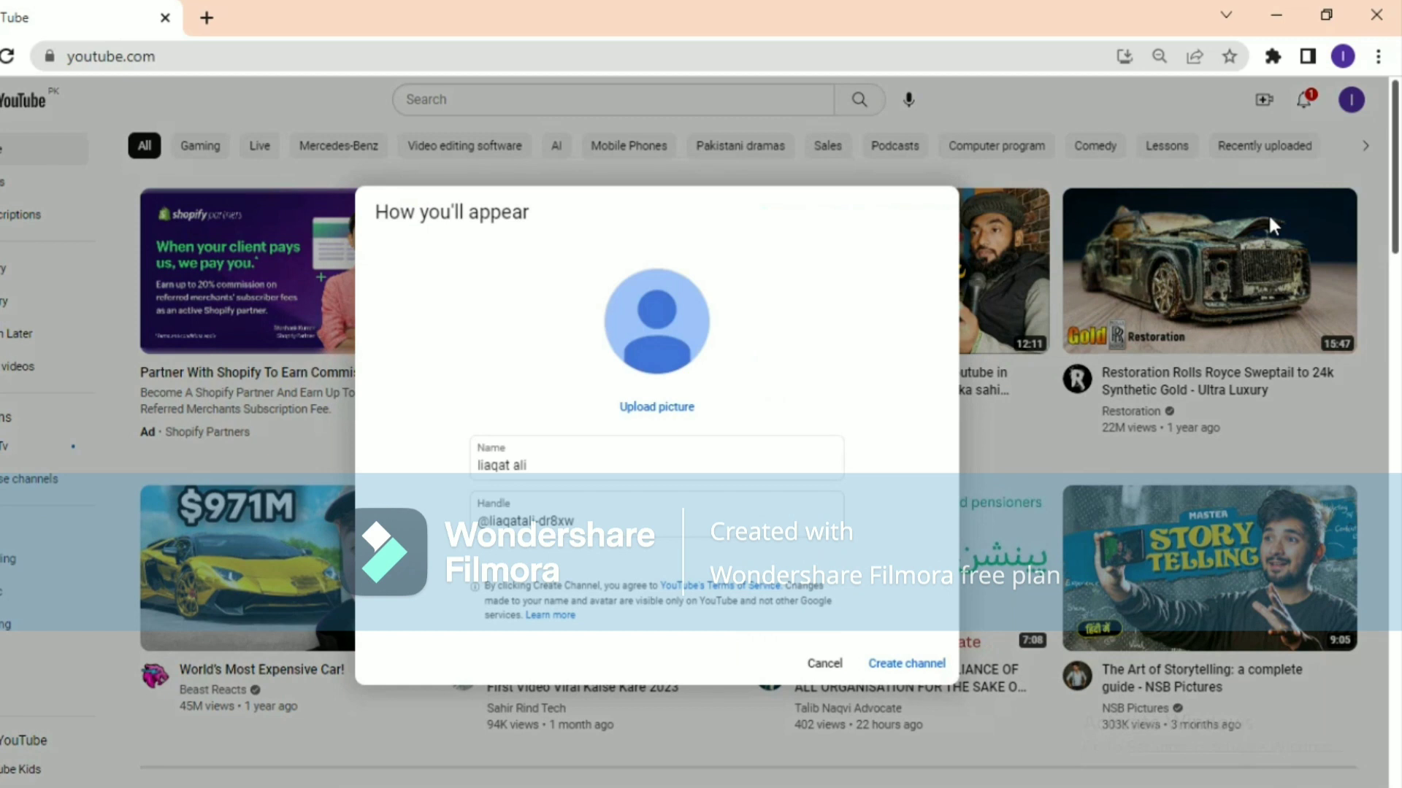
{"action": "left_click", "coordinate": [585, 471]}
{"action": "key", "text": "BackSpace"}
{"action": "key", "text": "BackSpace"}
{"action": "key", "text": "BackSpace"}
{"action": "key", "text": "BackSpace"}
{"action": "key", "text": "BackSpace"}
{"action": "key", "text": "BackSpace"}
{"action": "key", "text": "BackSpace"}
{"action": "key", "text": "BackSpace"}
{"action": "key", "text": "BackSpace"}
{"action": "key", "text": "BackSpace"}
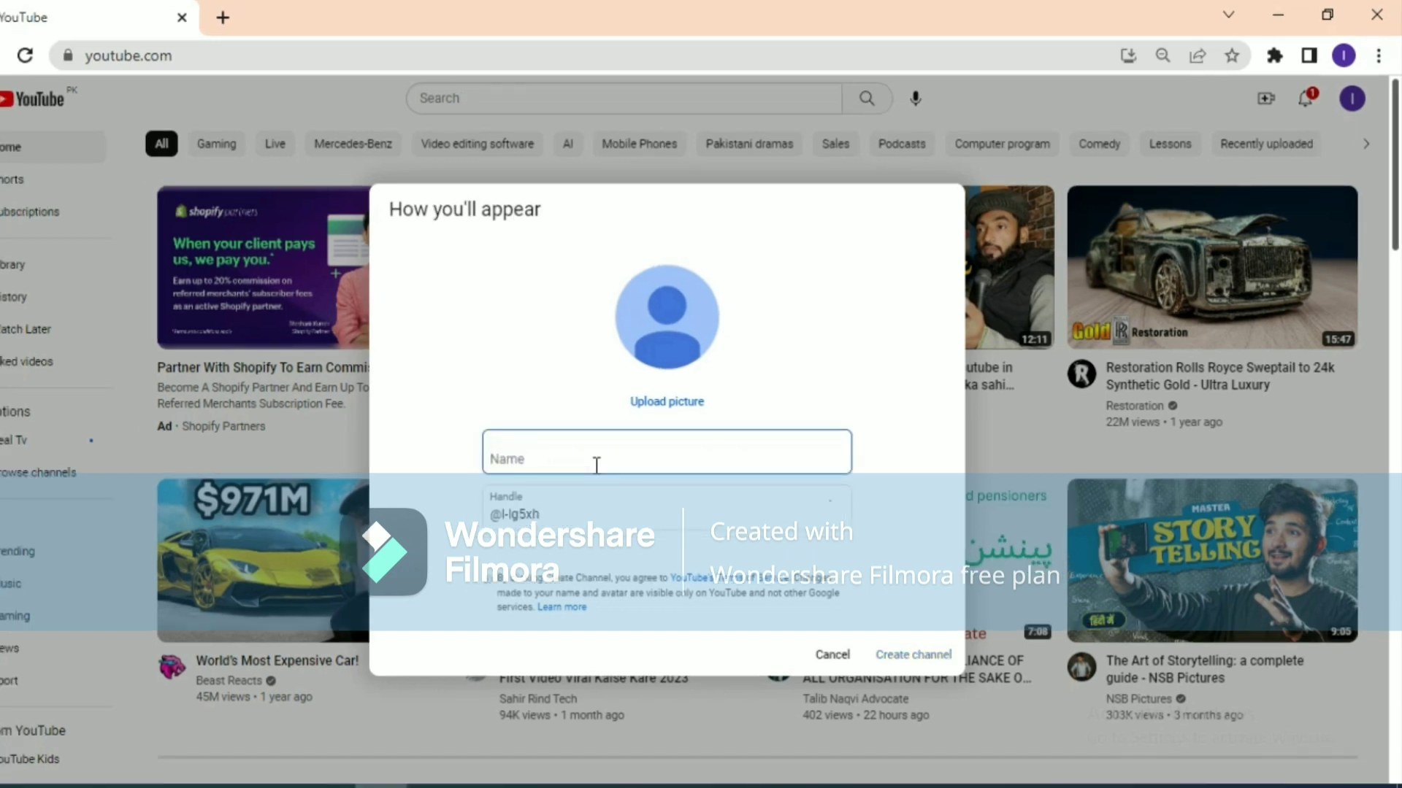
{"action": "type", "text": "Shazi"}
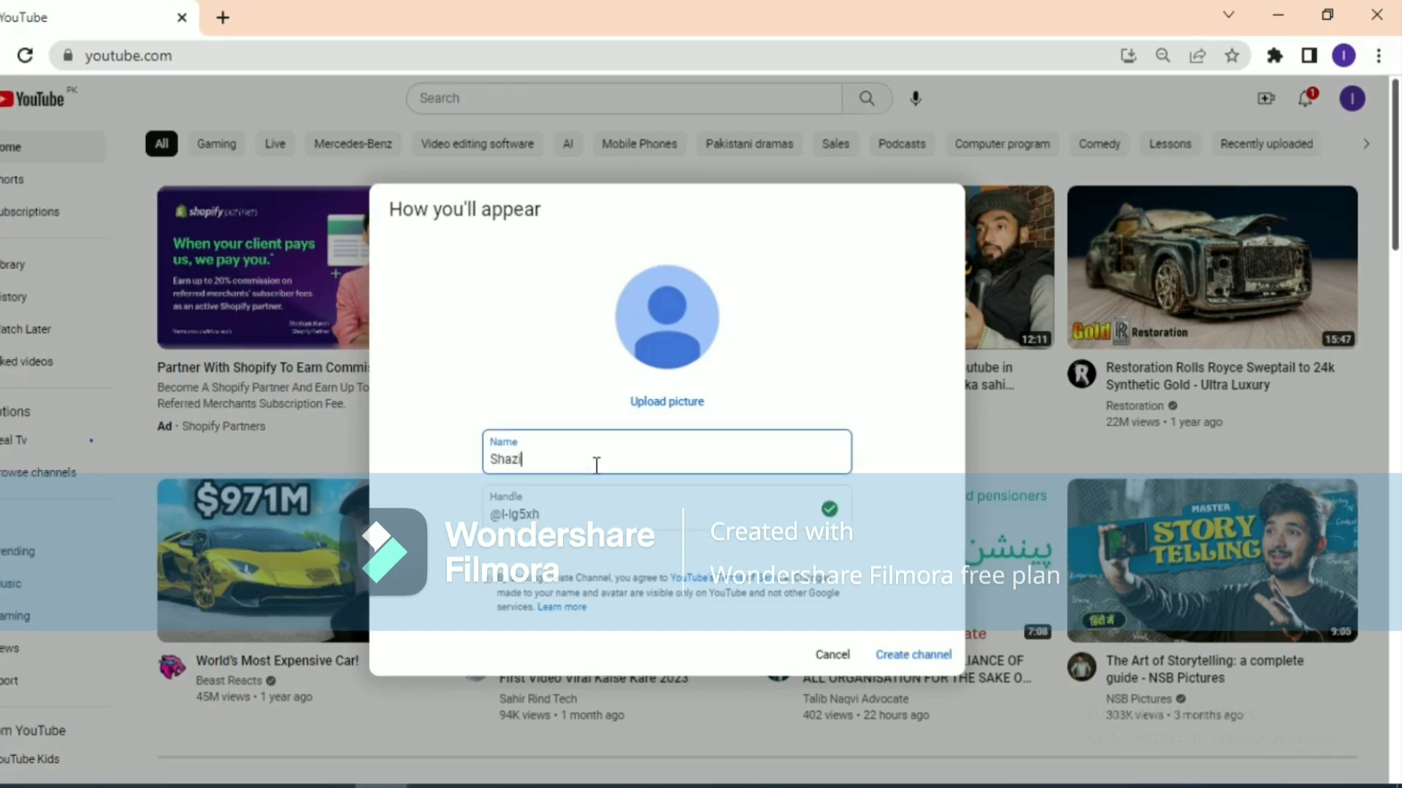
{"action": "type", "text": "b ali"}
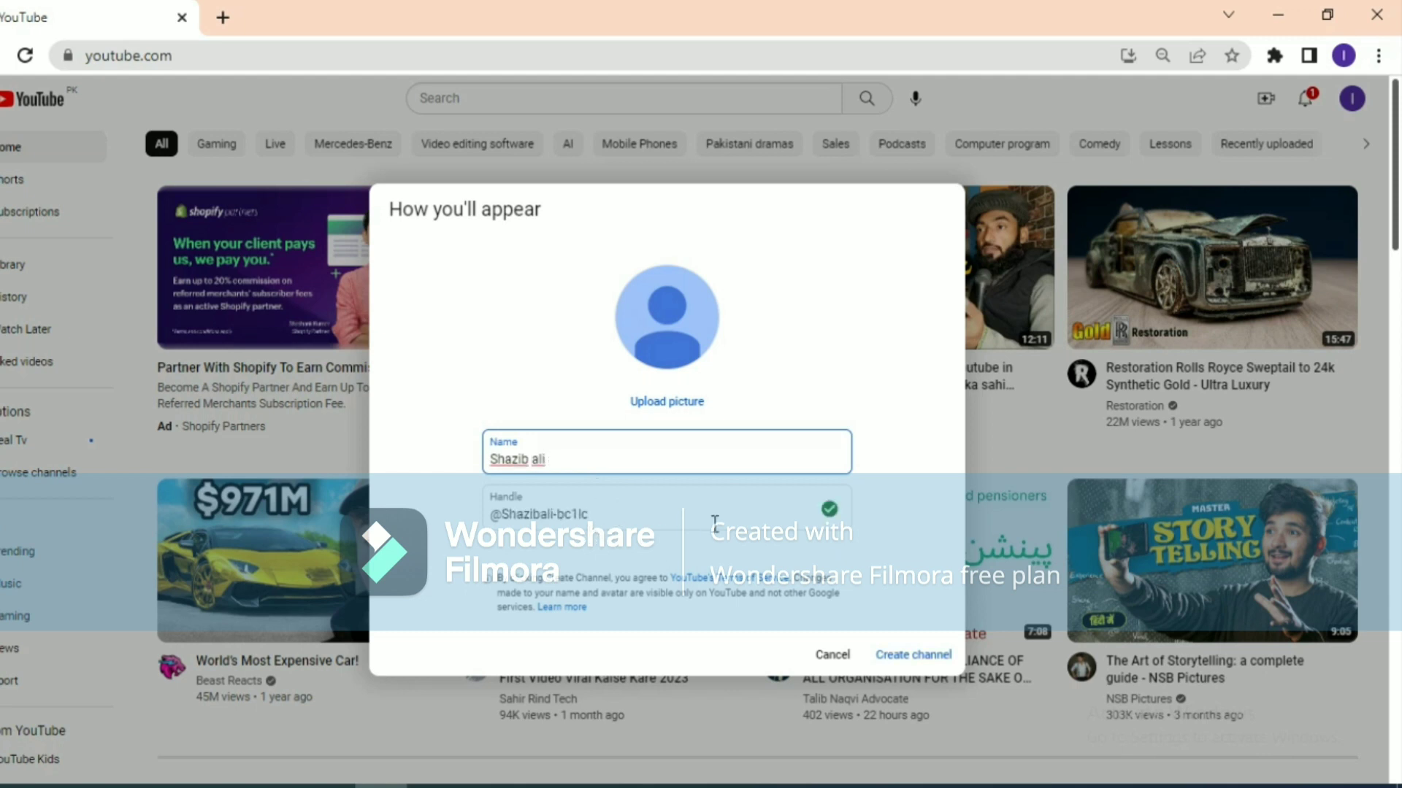
{"action": "left_click", "coordinate": [908, 655]}
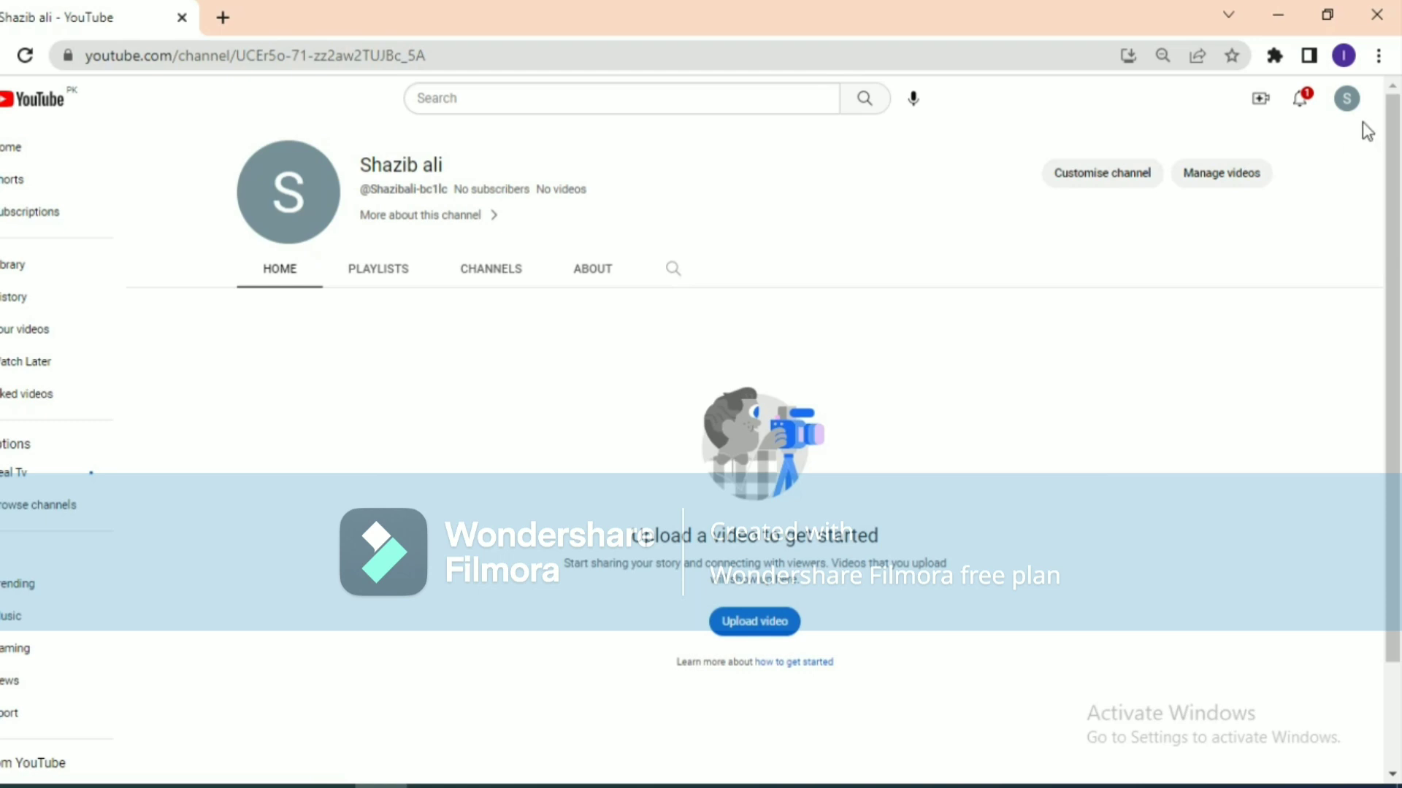
Go to YouTube Studio for the new channel and dismiss the welcome message.
{"action": "left_click", "coordinate": [1347, 99]}
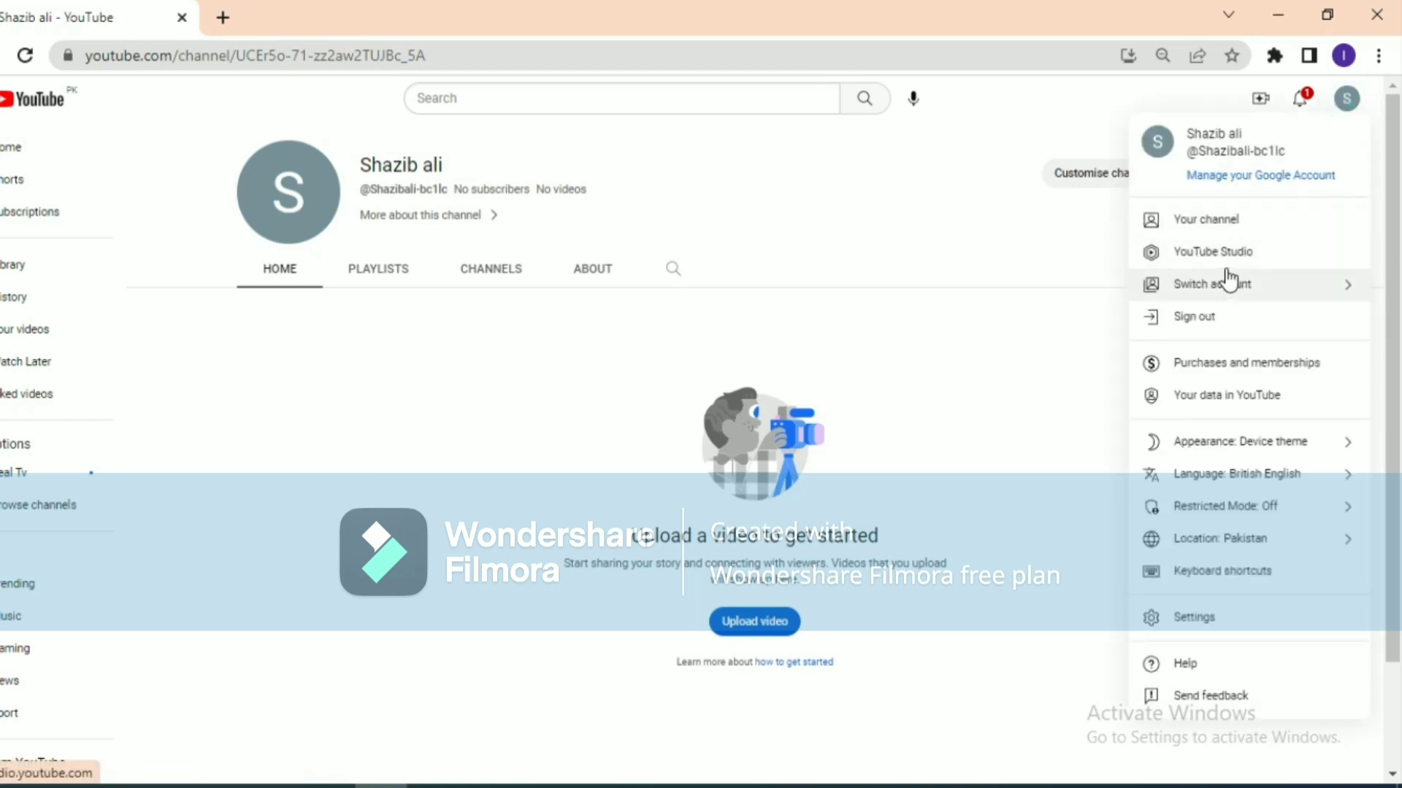
{"action": "left_click", "coordinate": [1251, 252]}
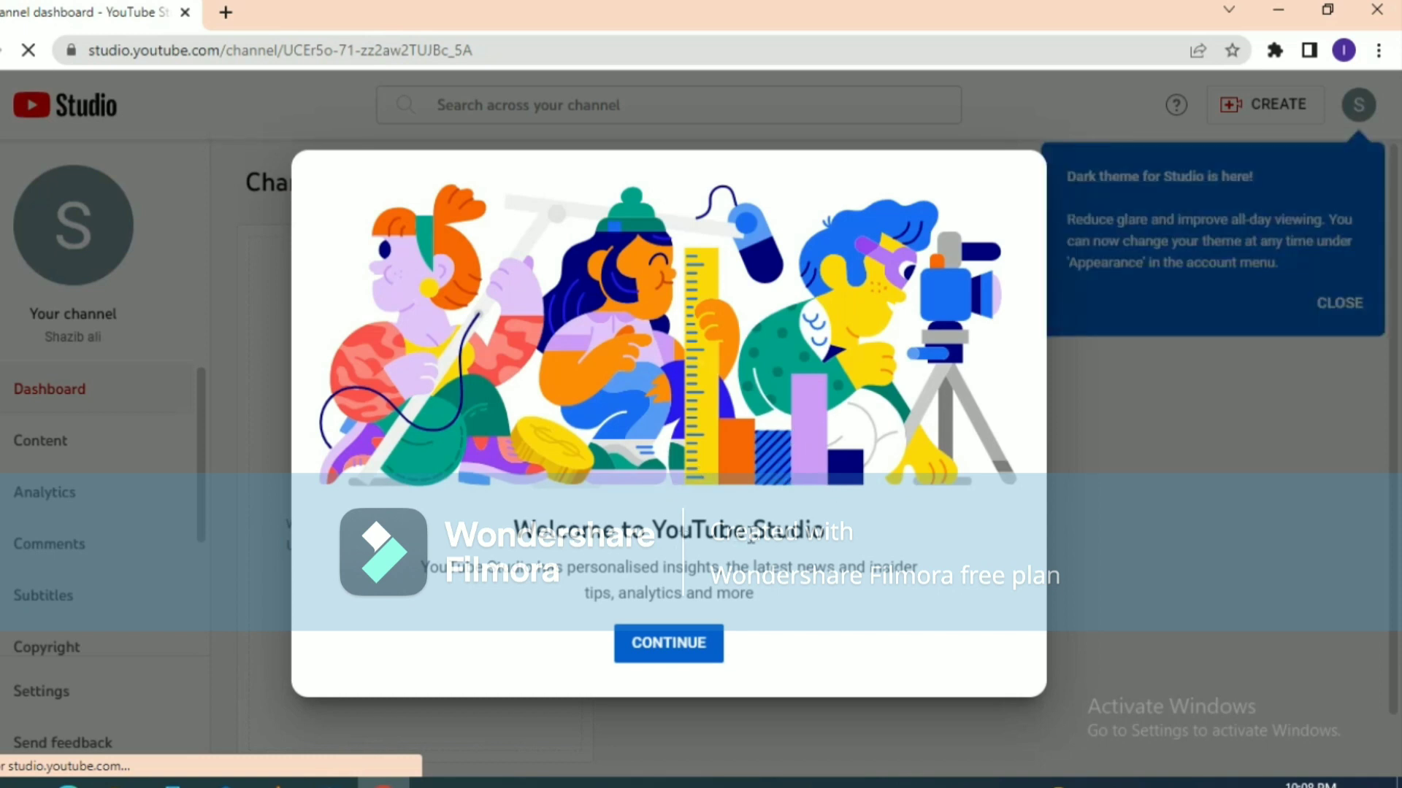
{"action": "left_click", "coordinate": [684, 646]}
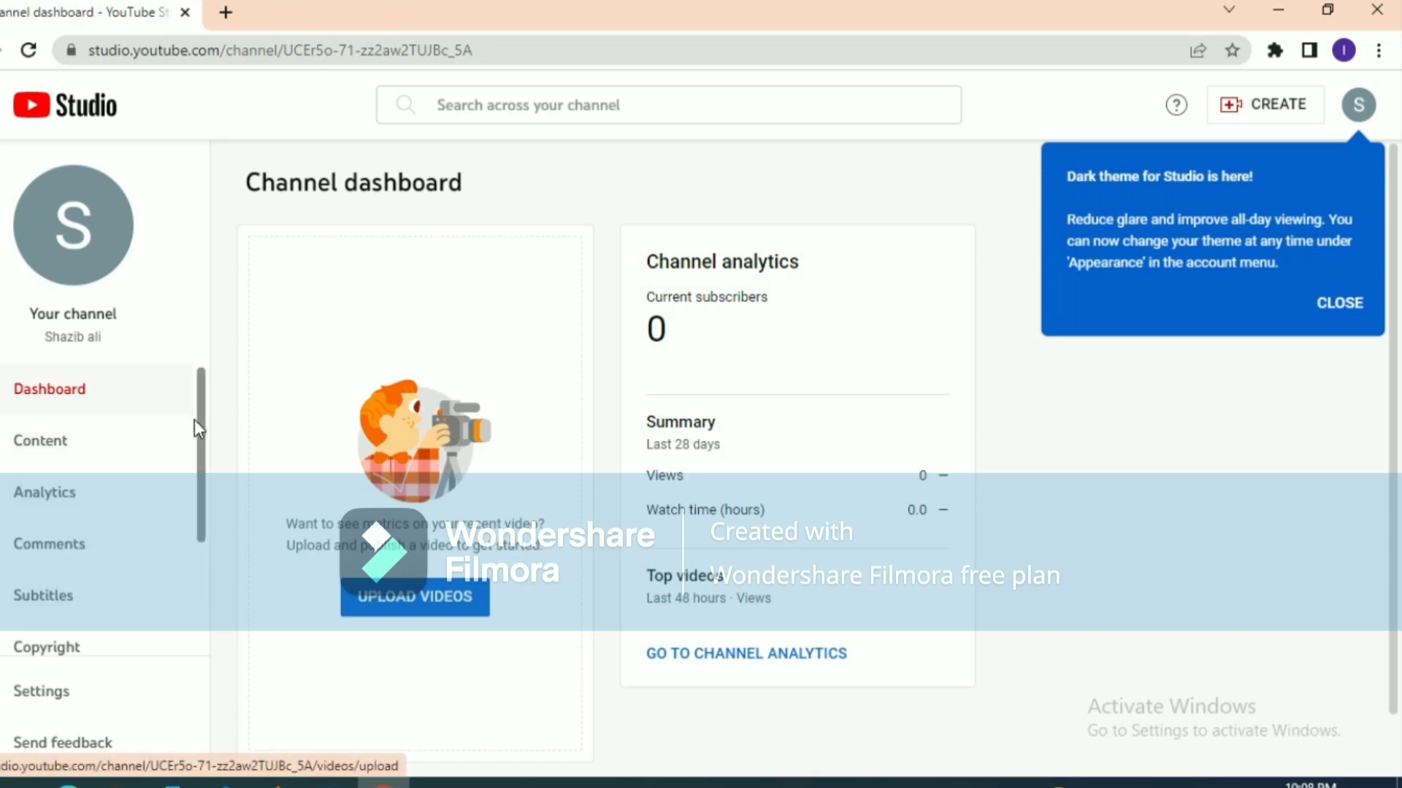
Review the channel's monetisation benefits and the requirements for joining the YouTube Partner Programme.
{"action": "scroll", "coordinate": [195, 422], "scroll_direction": "down", "scroll_amount": 1}
{"action": "left_click_drag", "start_coordinate": [195, 423], "coordinate": [219, 567]}
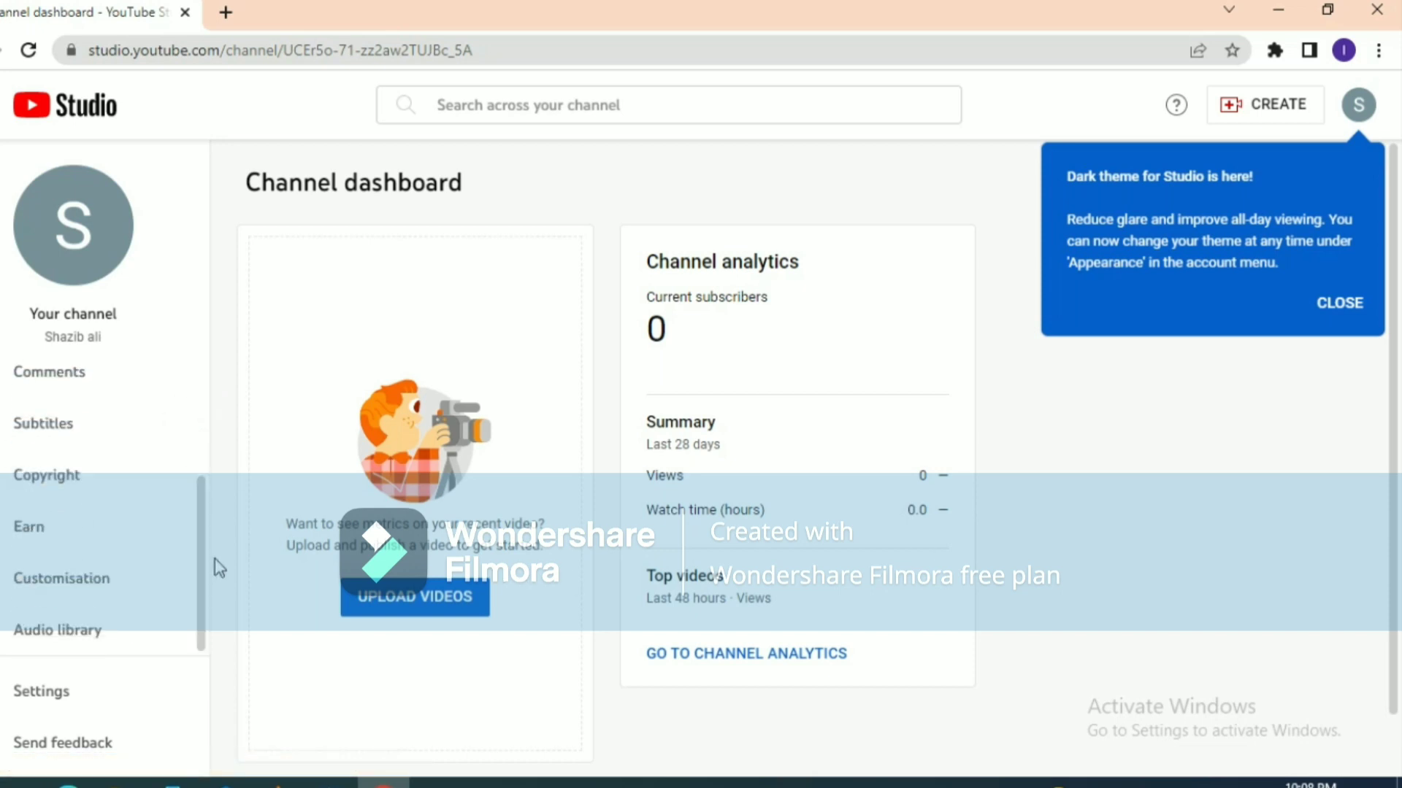
{"action": "left_click", "coordinate": [27, 508]}
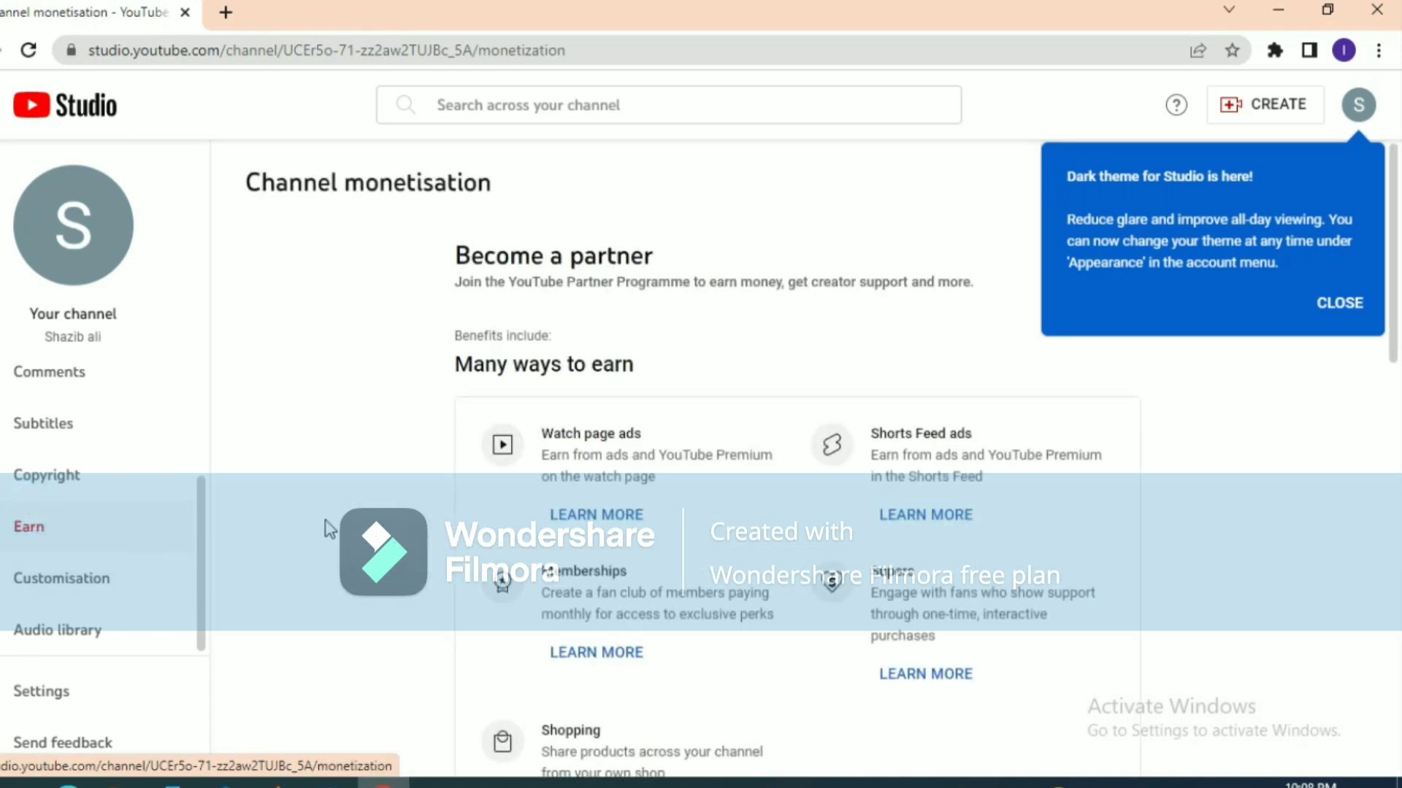
{"action": "left_click_drag", "start_coordinate": [1398, 241], "coordinate": [1398, 573]}
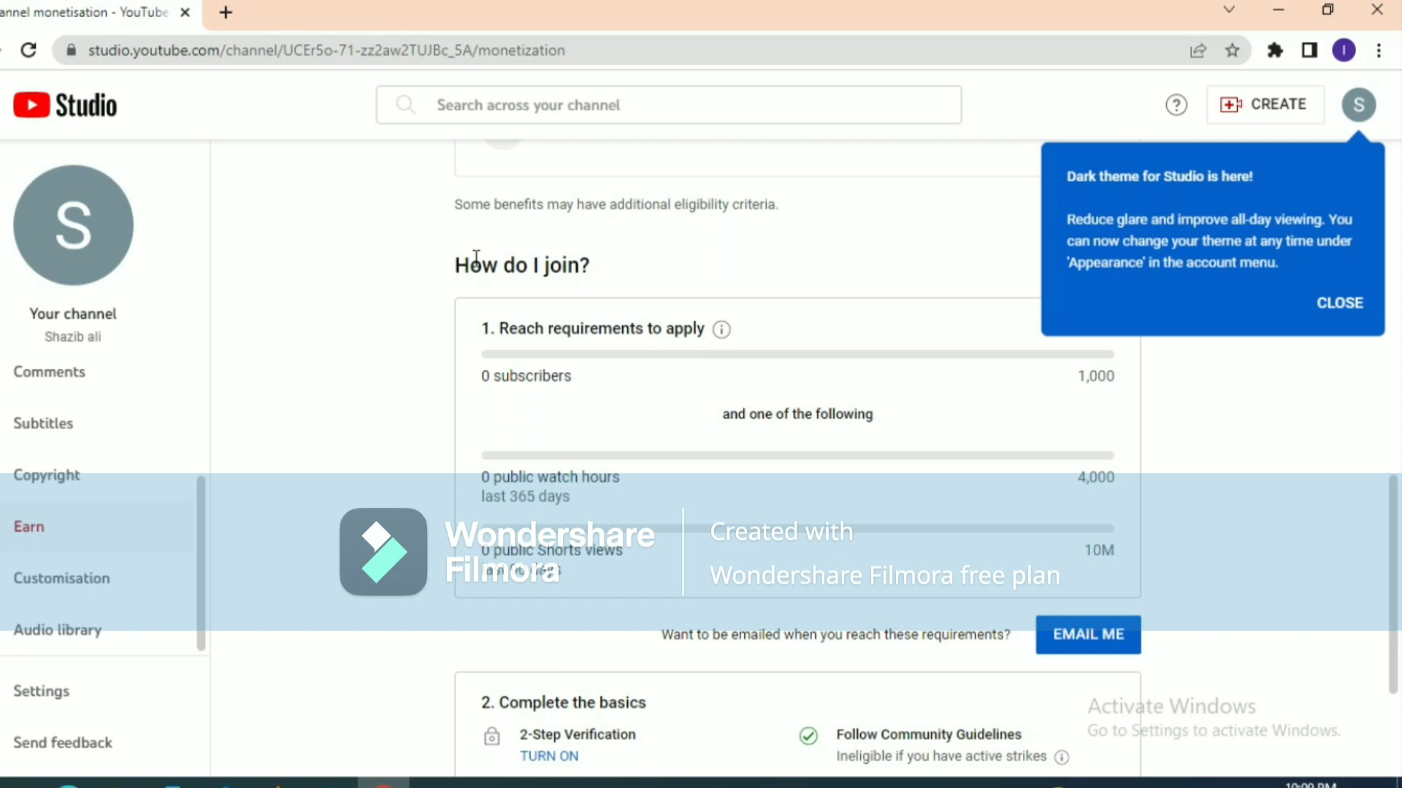
{"action": "left_click_drag", "start_coordinate": [1398, 551], "coordinate": [1387, 214]}
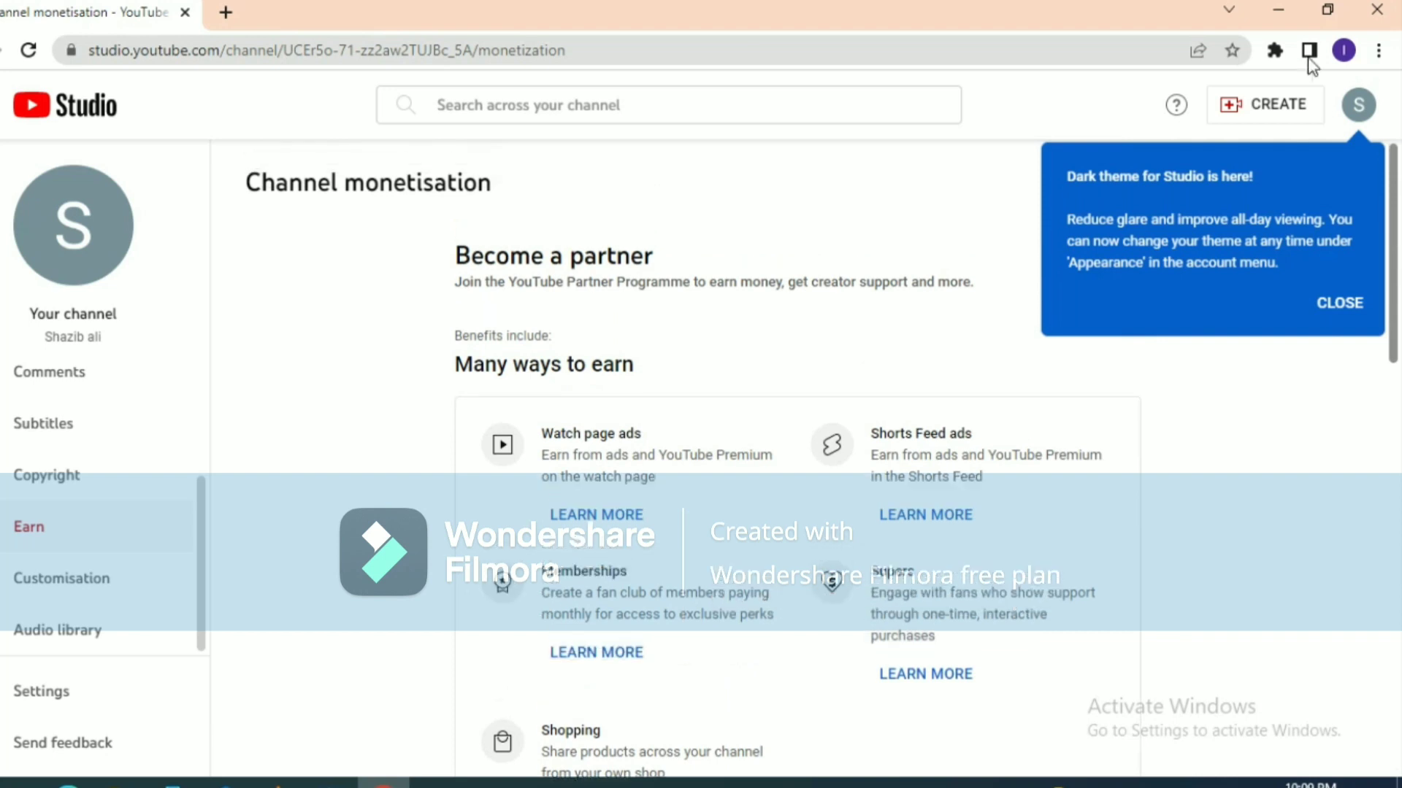
{"action": "left_click", "coordinate": [198, 498]}
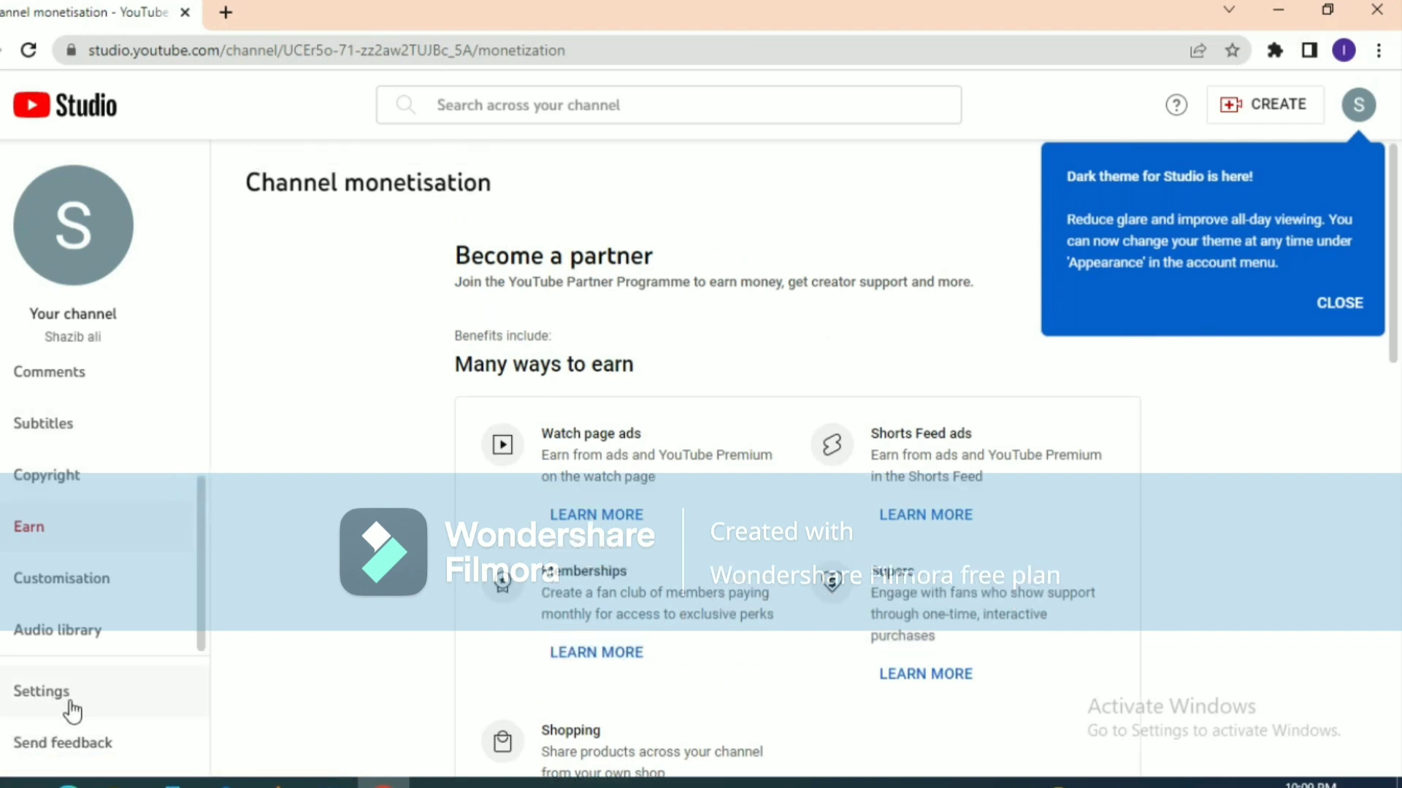
In the channel's general settings, choose USD – US Dollar as the default currency.
{"action": "left_click", "coordinate": [40, 697]}
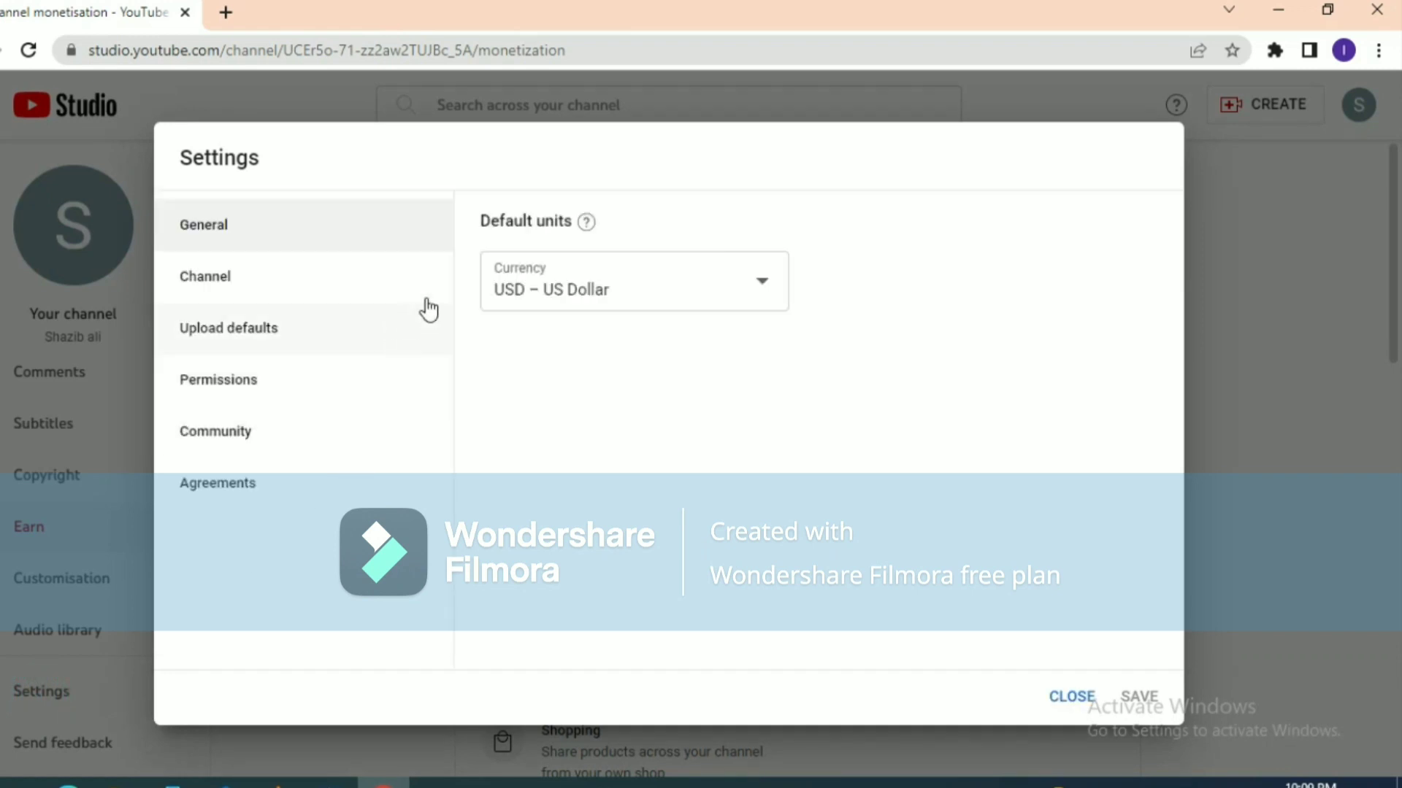
{"action": "left_click", "coordinate": [721, 293]}
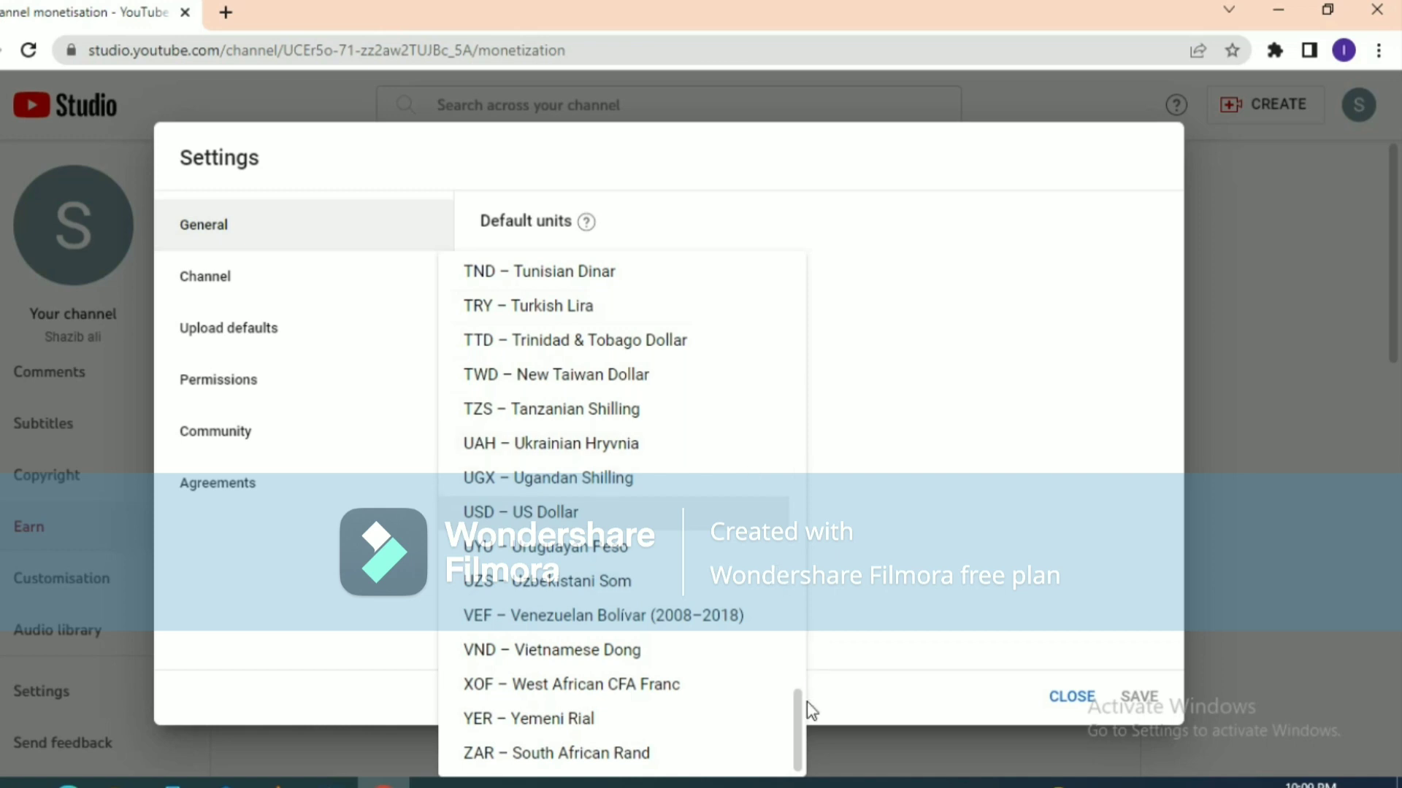
{"action": "mouse_move", "coordinate": [803, 709]}
{"action": "left_mouse_down"}
{"action": "mouse_move", "coordinate": [800, 659]}
{"action": "mouse_move", "coordinate": [811, 704]}
{"action": "left_mouse_up"}
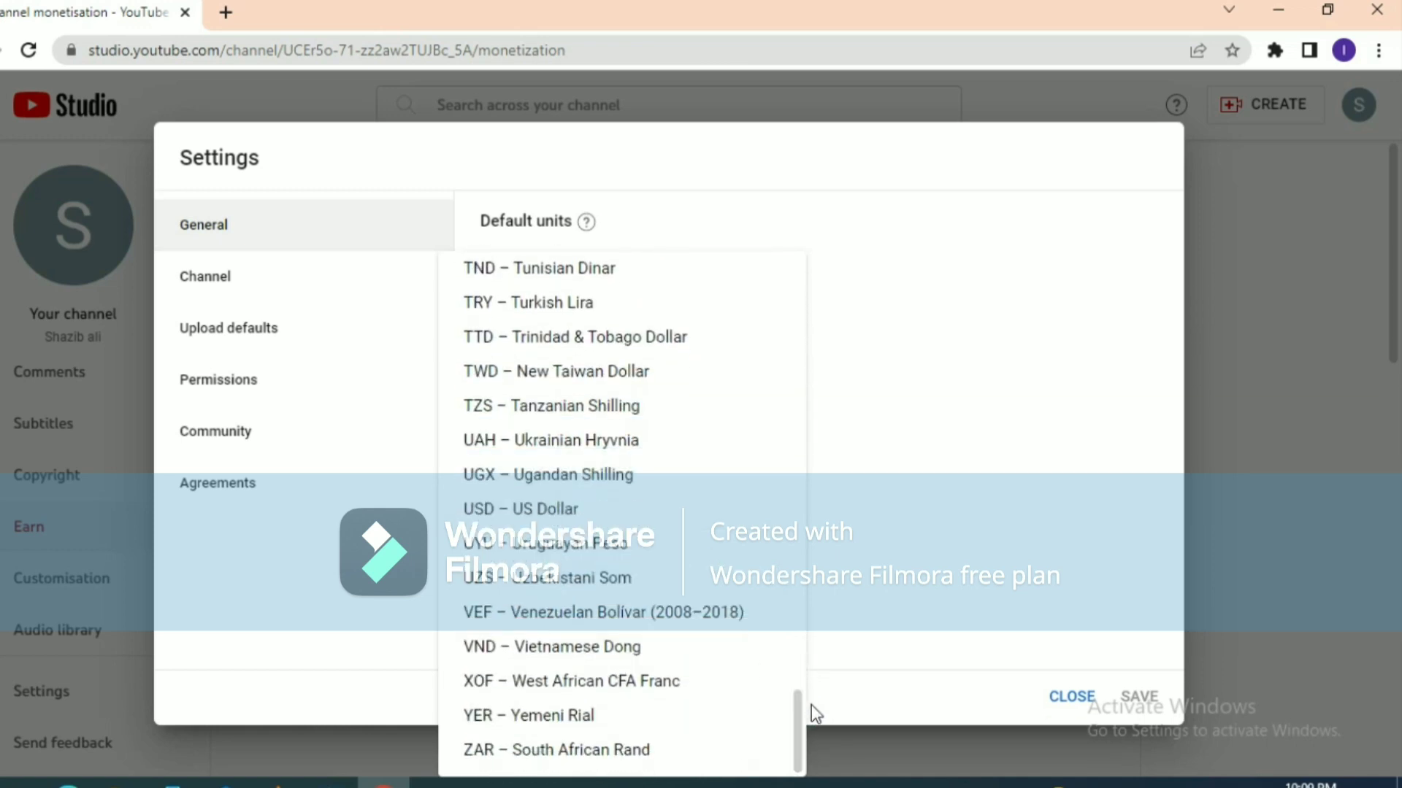
{"action": "left_click", "coordinate": [592, 511]}
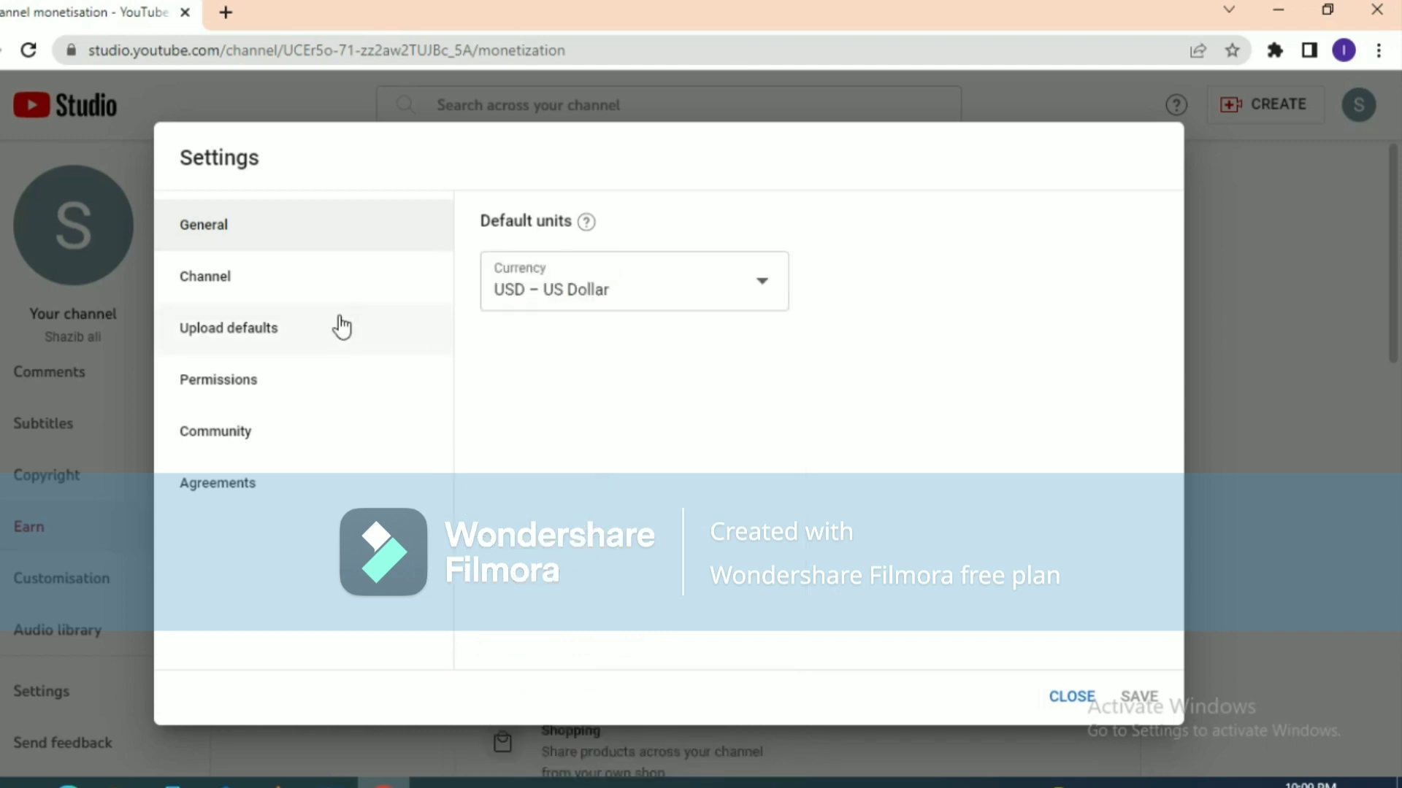
Set the country of residence to Pakistan in the channel's basic info settings.
{"action": "left_click", "coordinate": [270, 279]}
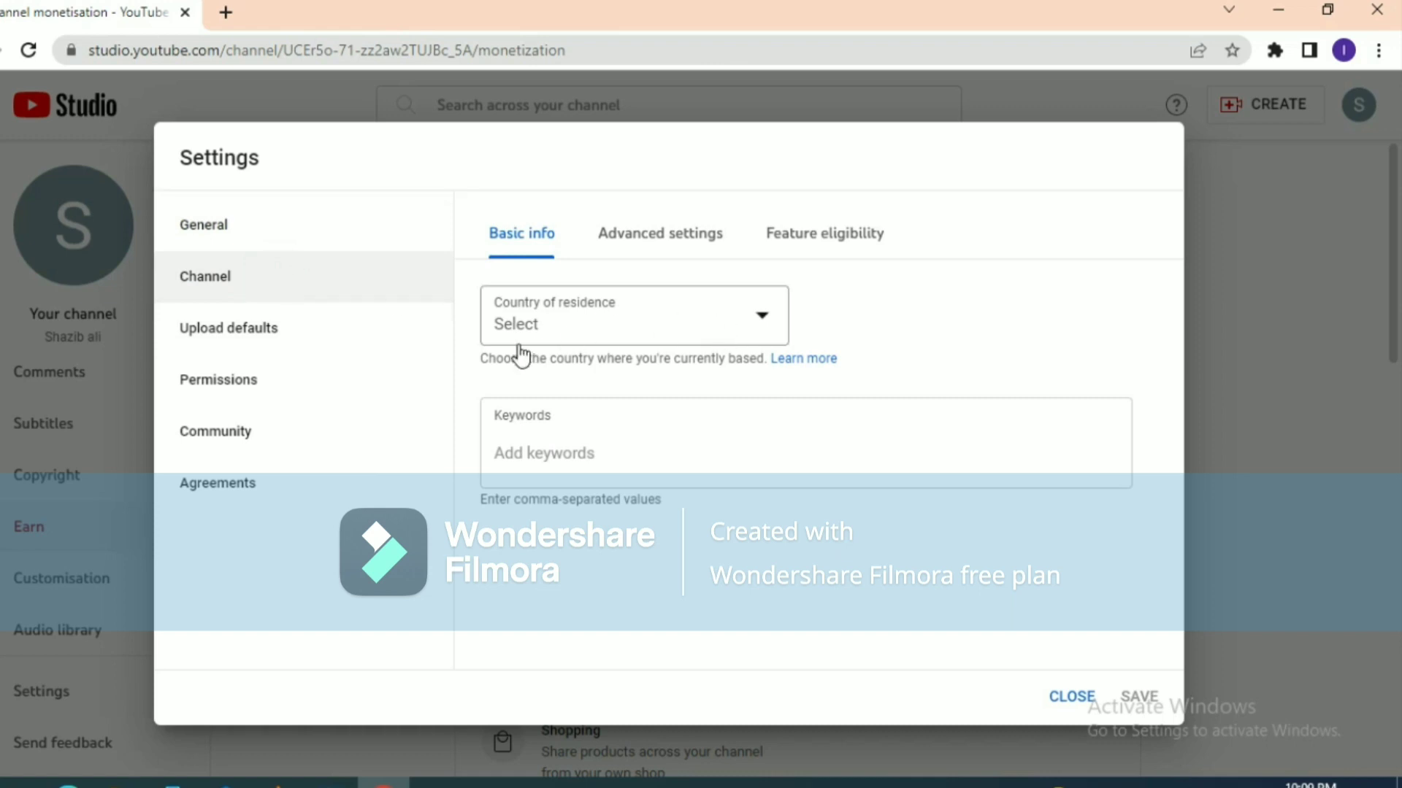
{"action": "left_click", "coordinate": [706, 320]}
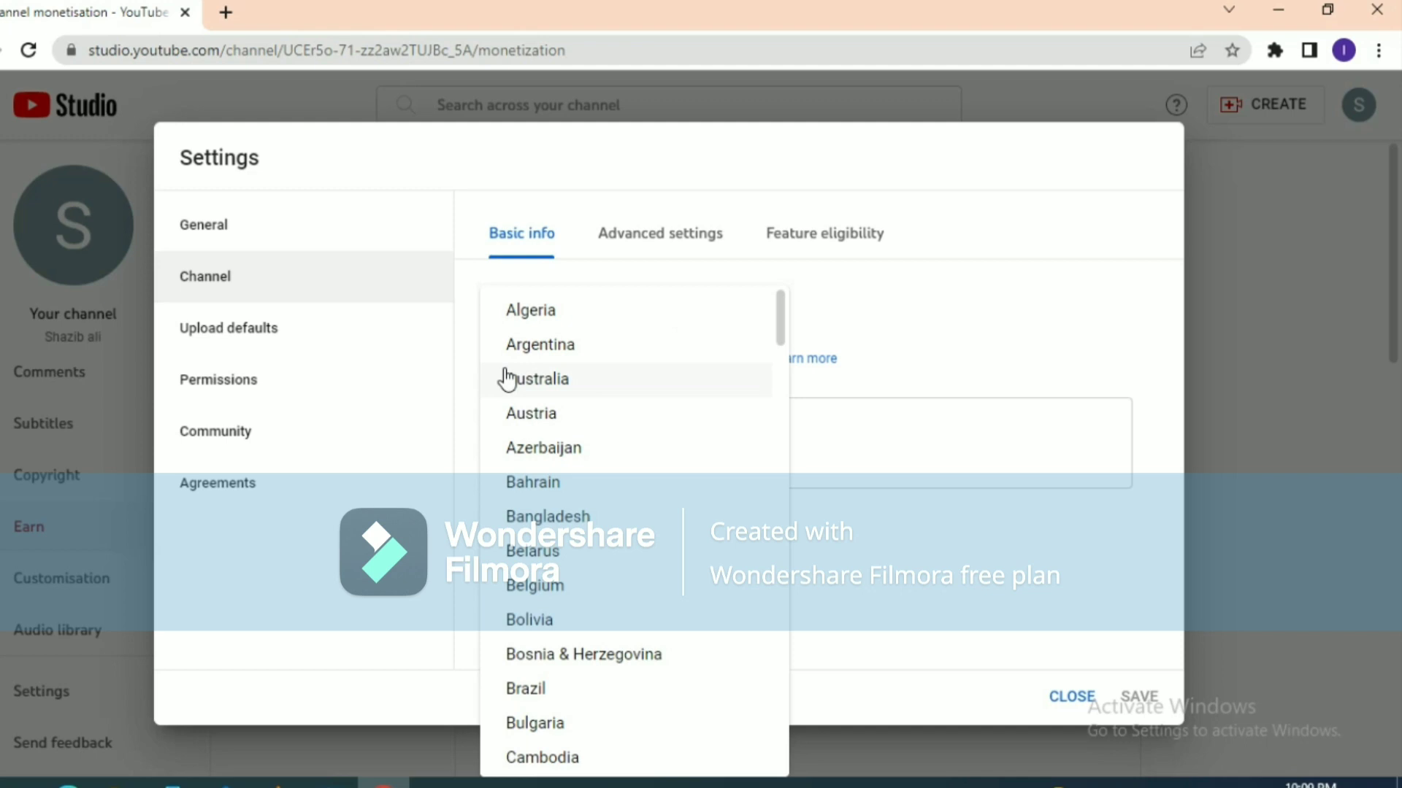
{"action": "left_click_drag", "start_coordinate": [782, 334], "coordinate": [876, 645]}
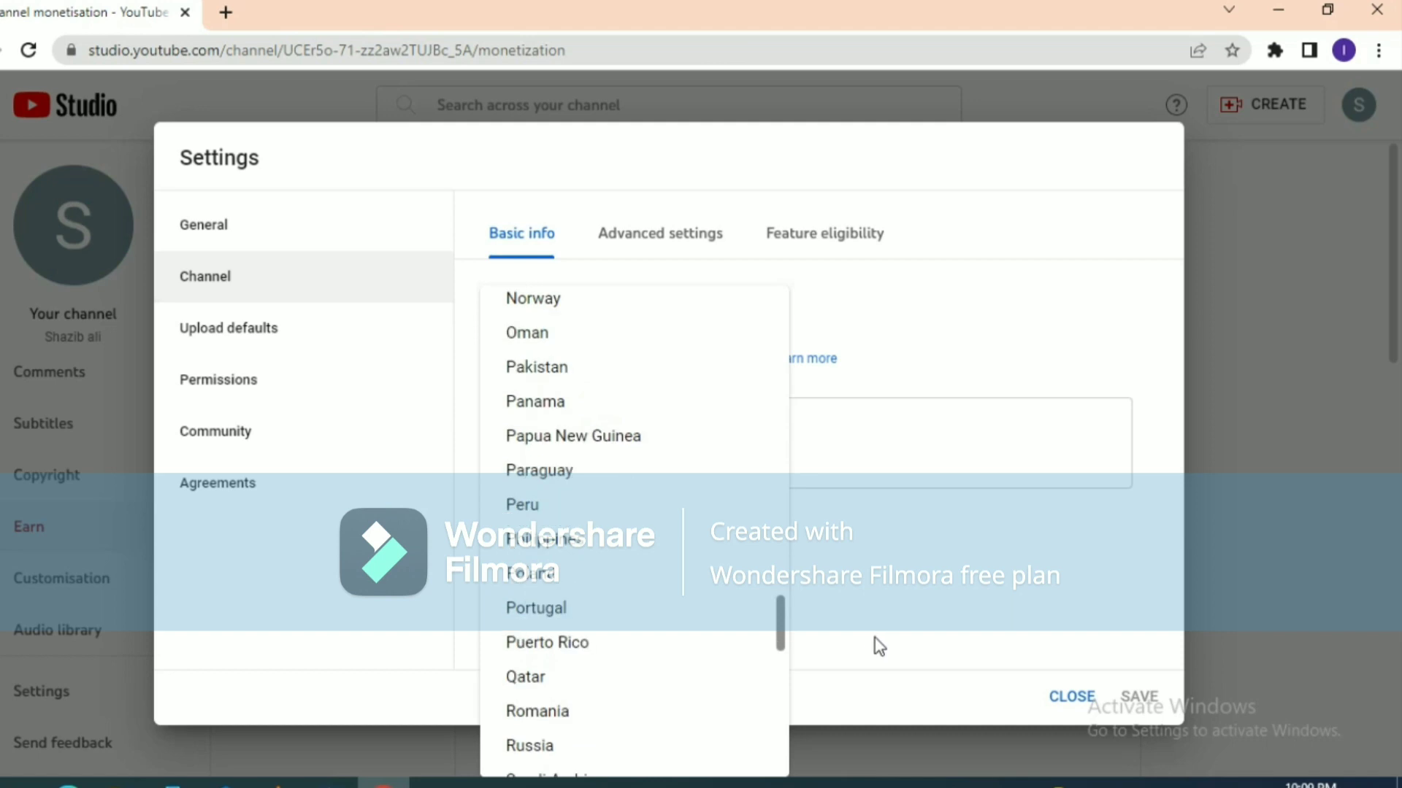
{"action": "left_click", "coordinate": [573, 365]}
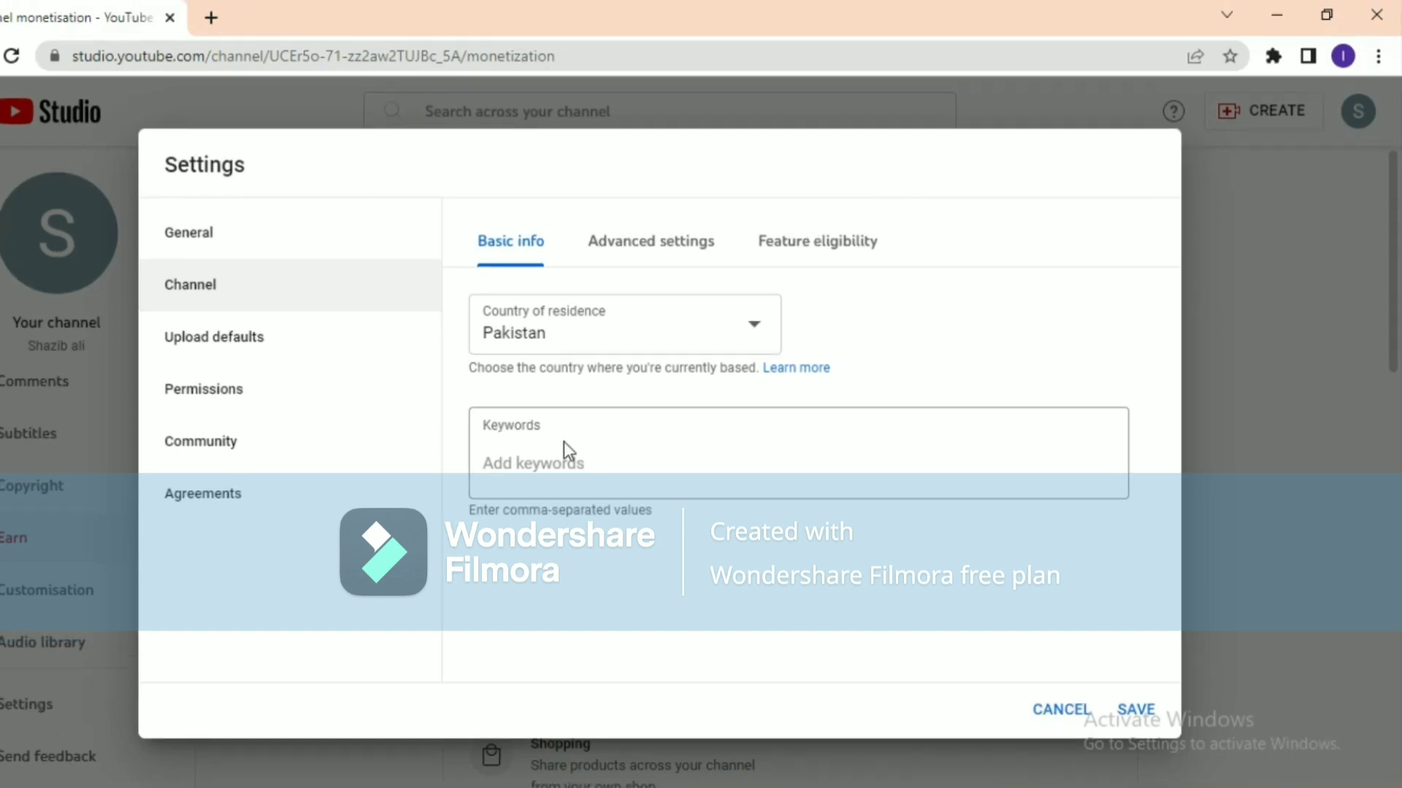
Add the keyword "volloging" to the channel's basic info and stay in the channel settings.
{"action": "left_click", "coordinate": [563, 445]}
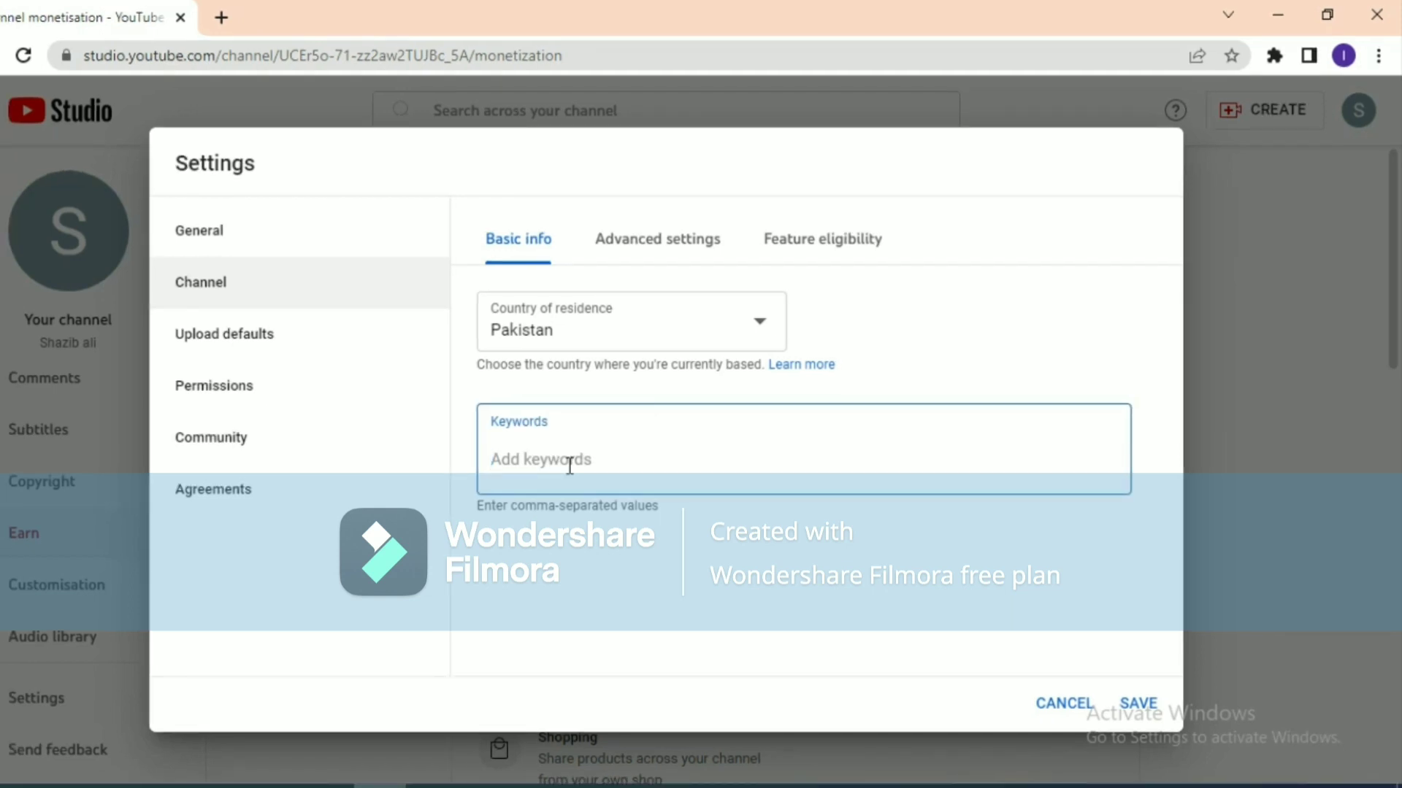
{"action": "type", "text": "volloging"}
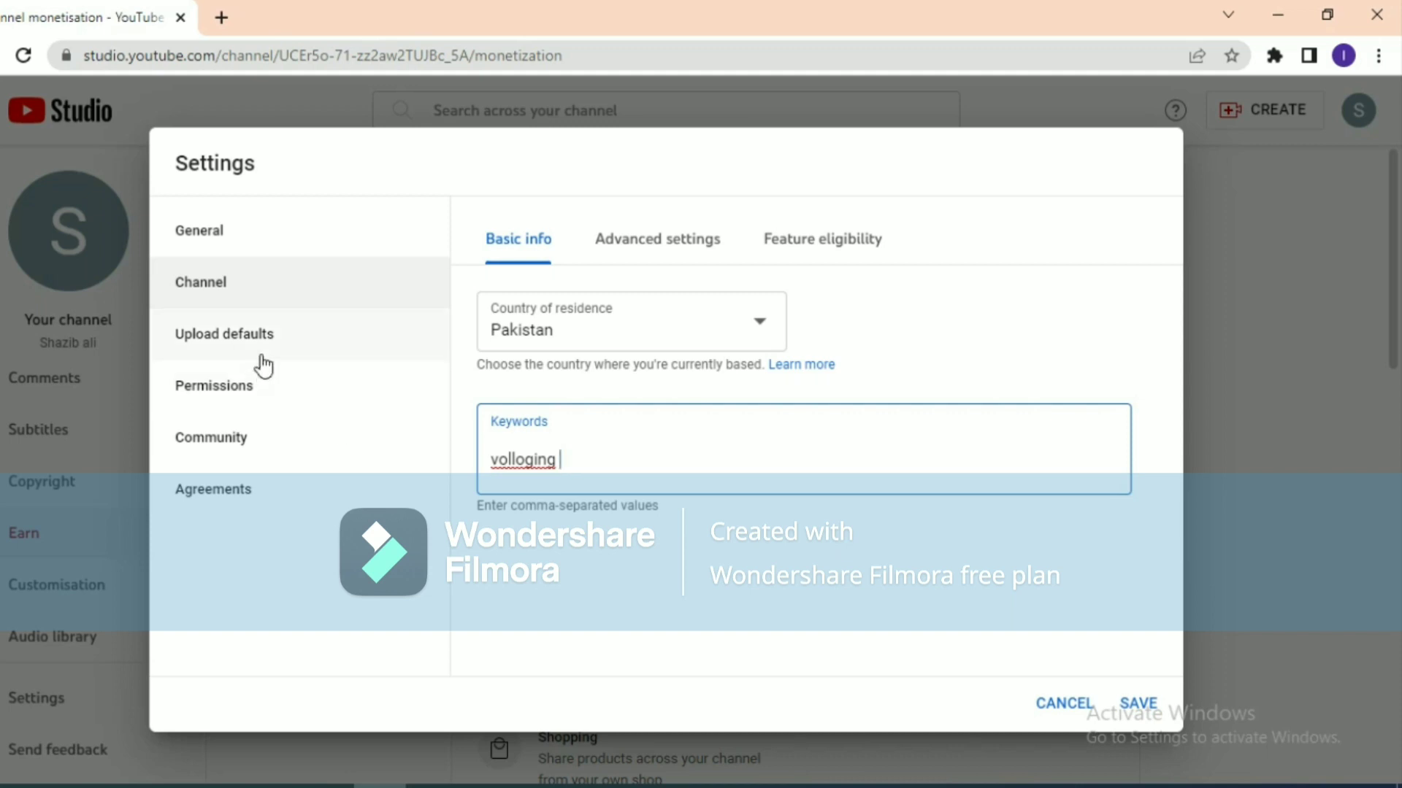
{"action": "left_click", "coordinate": [262, 361]}
{"action": "left_click", "coordinate": [237, 292]}
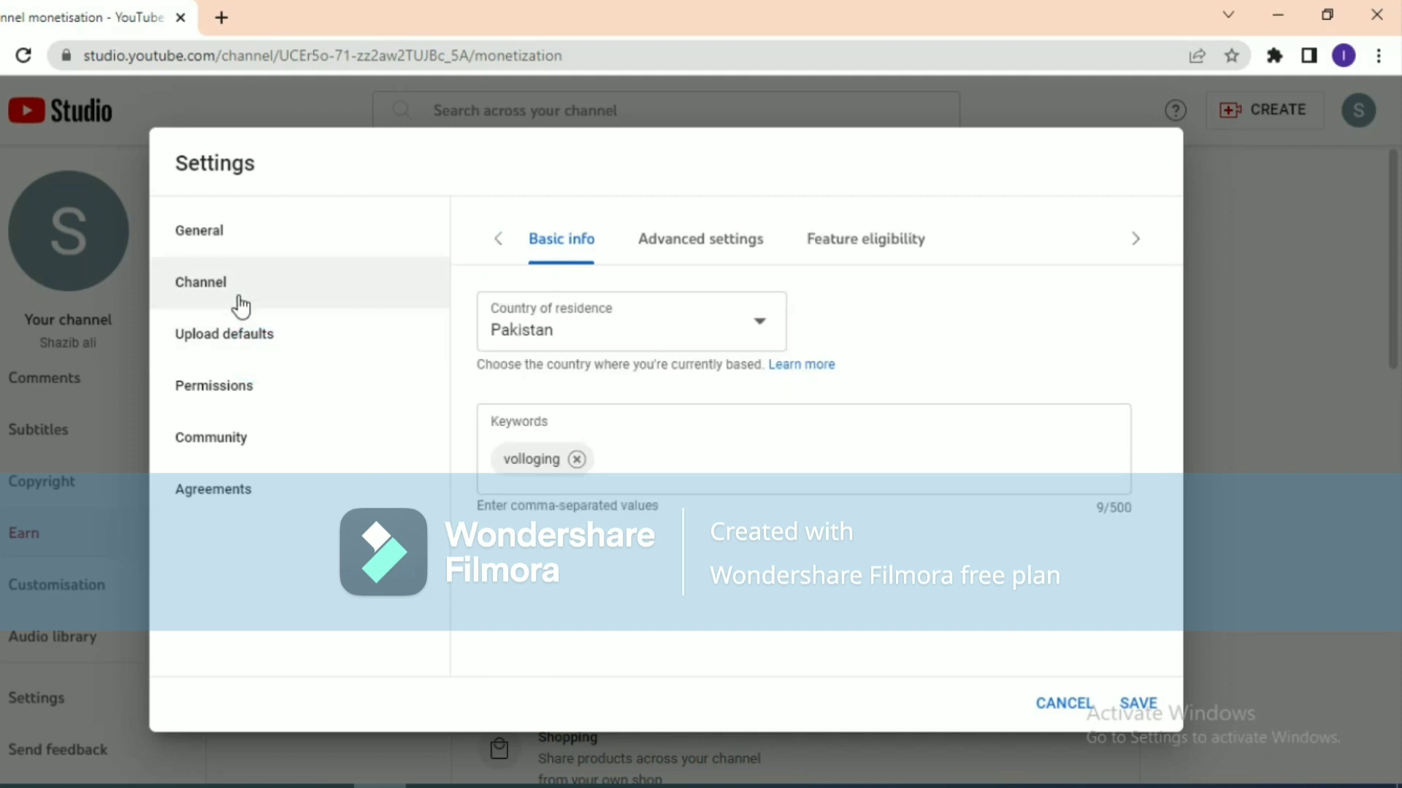
In the advanced channel settings, set the audience to "No, set this channel as not Made for Kids".
{"action": "left_click", "coordinate": [662, 248]}
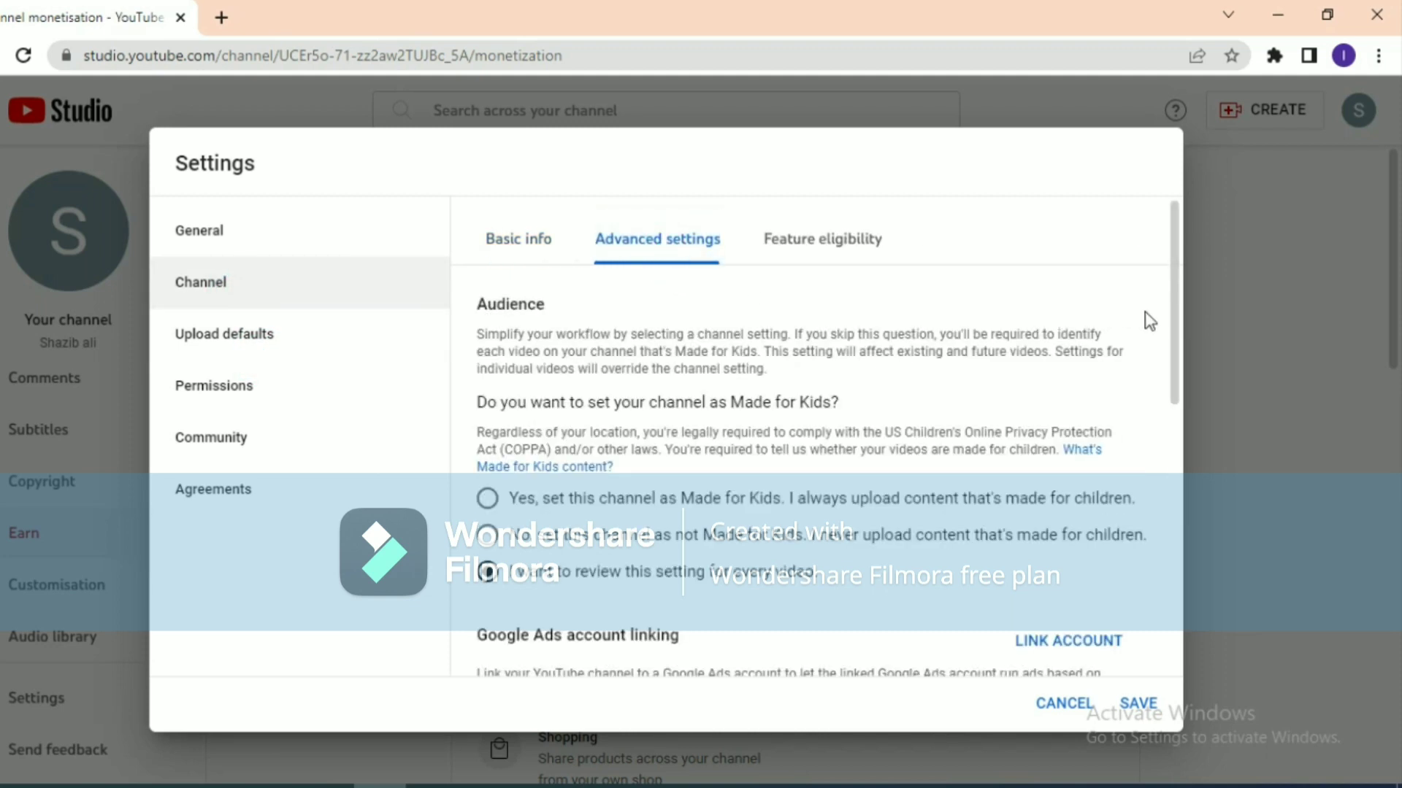
{"action": "scroll", "coordinate": [1171, 336], "scroll_direction": "down", "scroll_amount": 1}
{"action": "left_click_drag", "start_coordinate": [1172, 336], "coordinate": [1171, 352]}
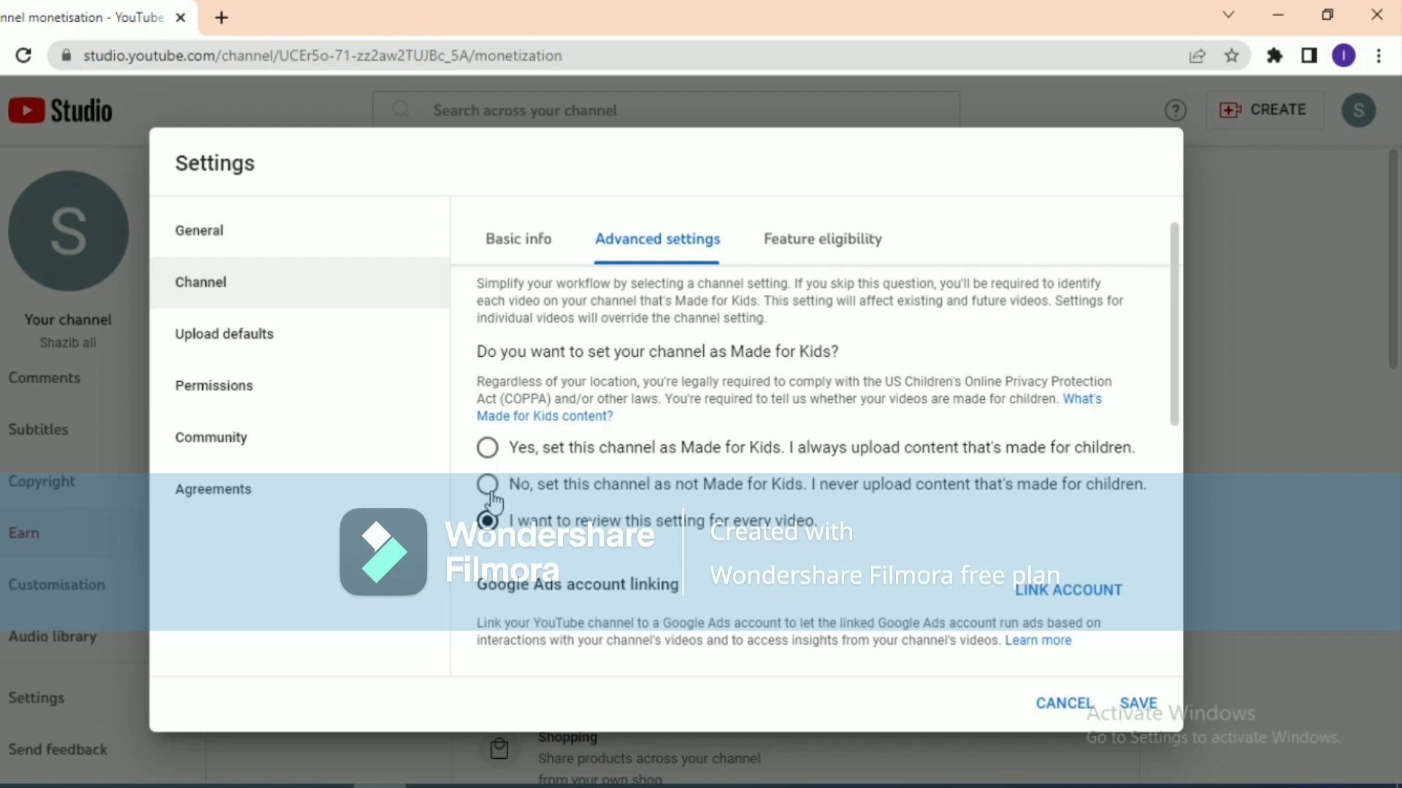
{"action": "left_click", "coordinate": [488, 489]}
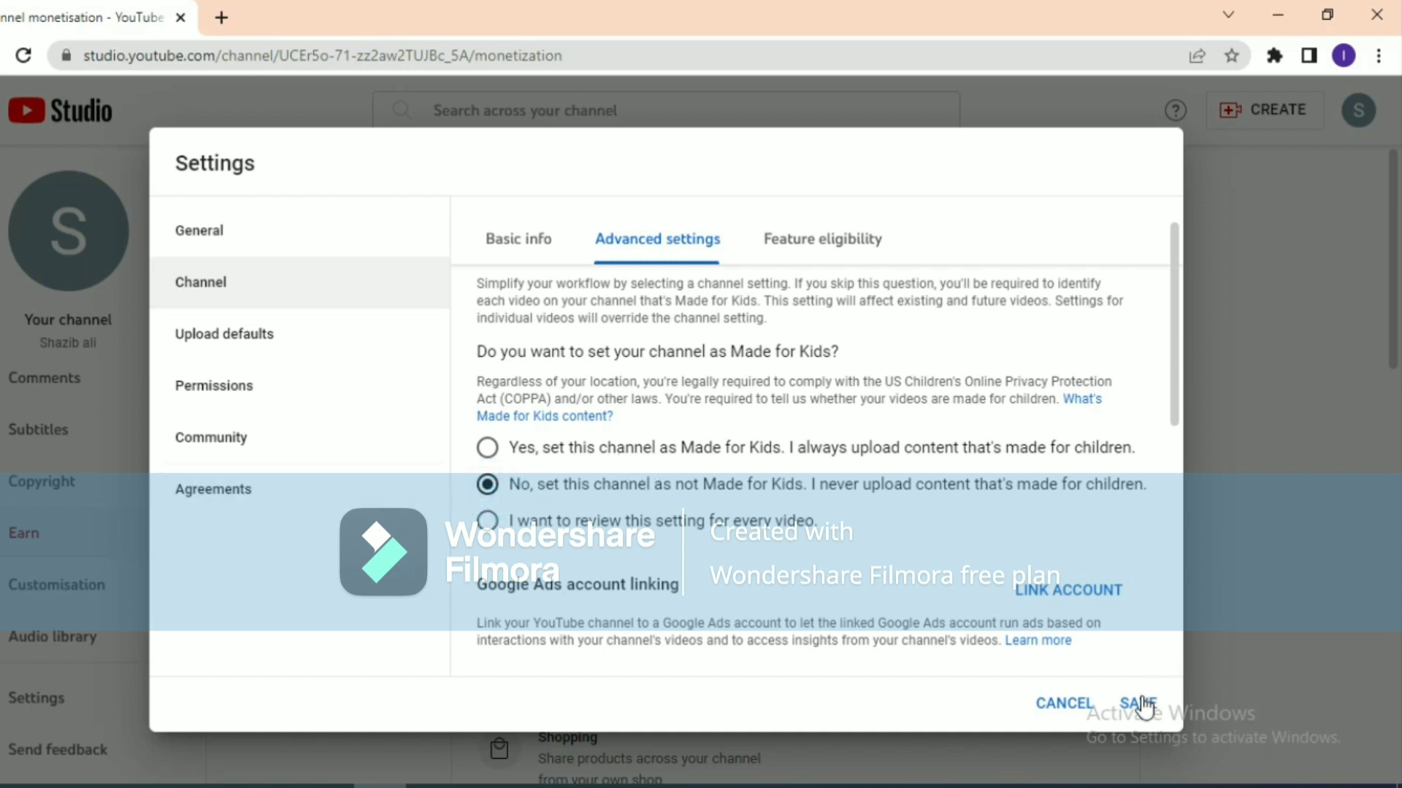
Save the changed channel settings.
{"action": "left_click", "coordinate": [1139, 704]}
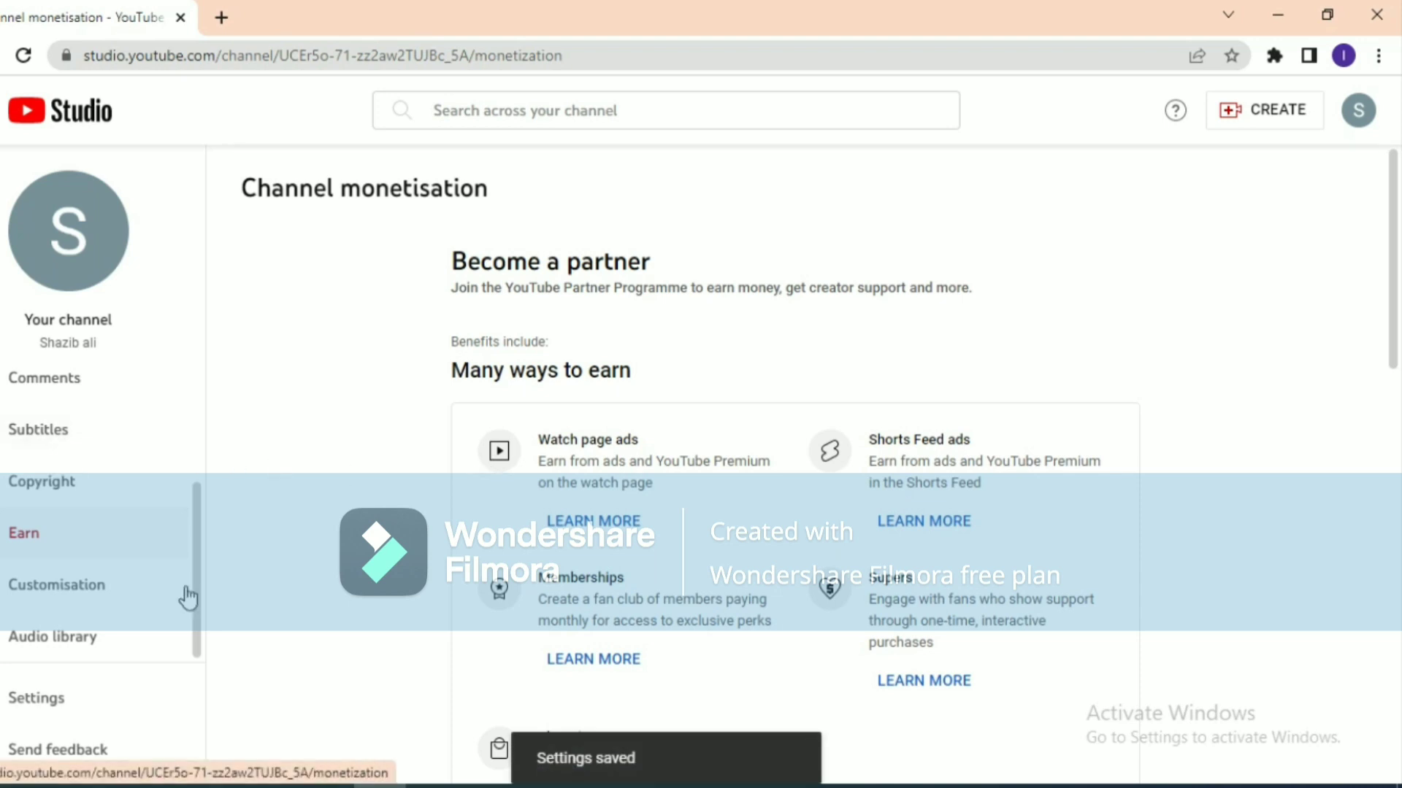
Reopen the settings to review the channel's feature eligibility and its user permissions, and close them without changes.
{"action": "left_click", "coordinate": [56, 703]}
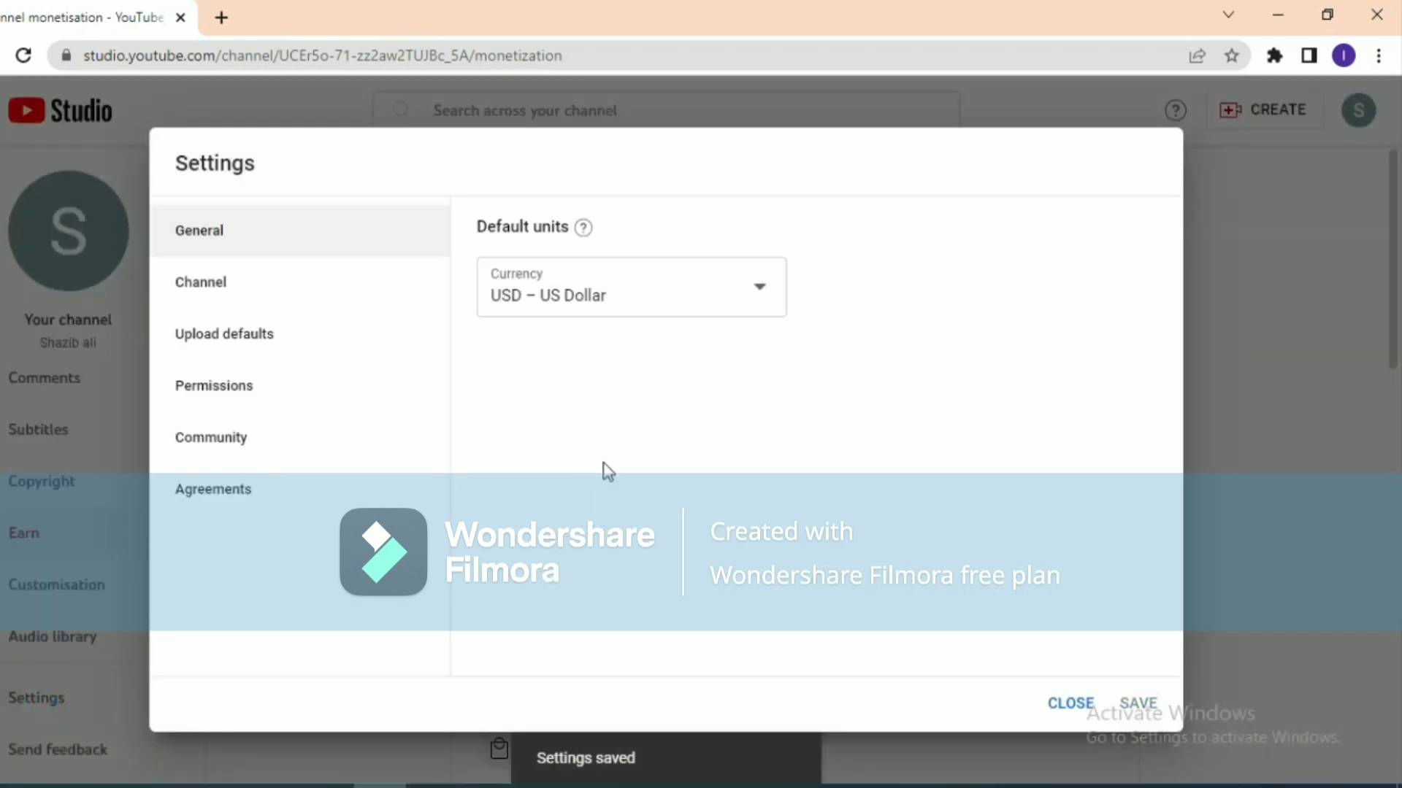
{"action": "left_click", "coordinate": [283, 287]}
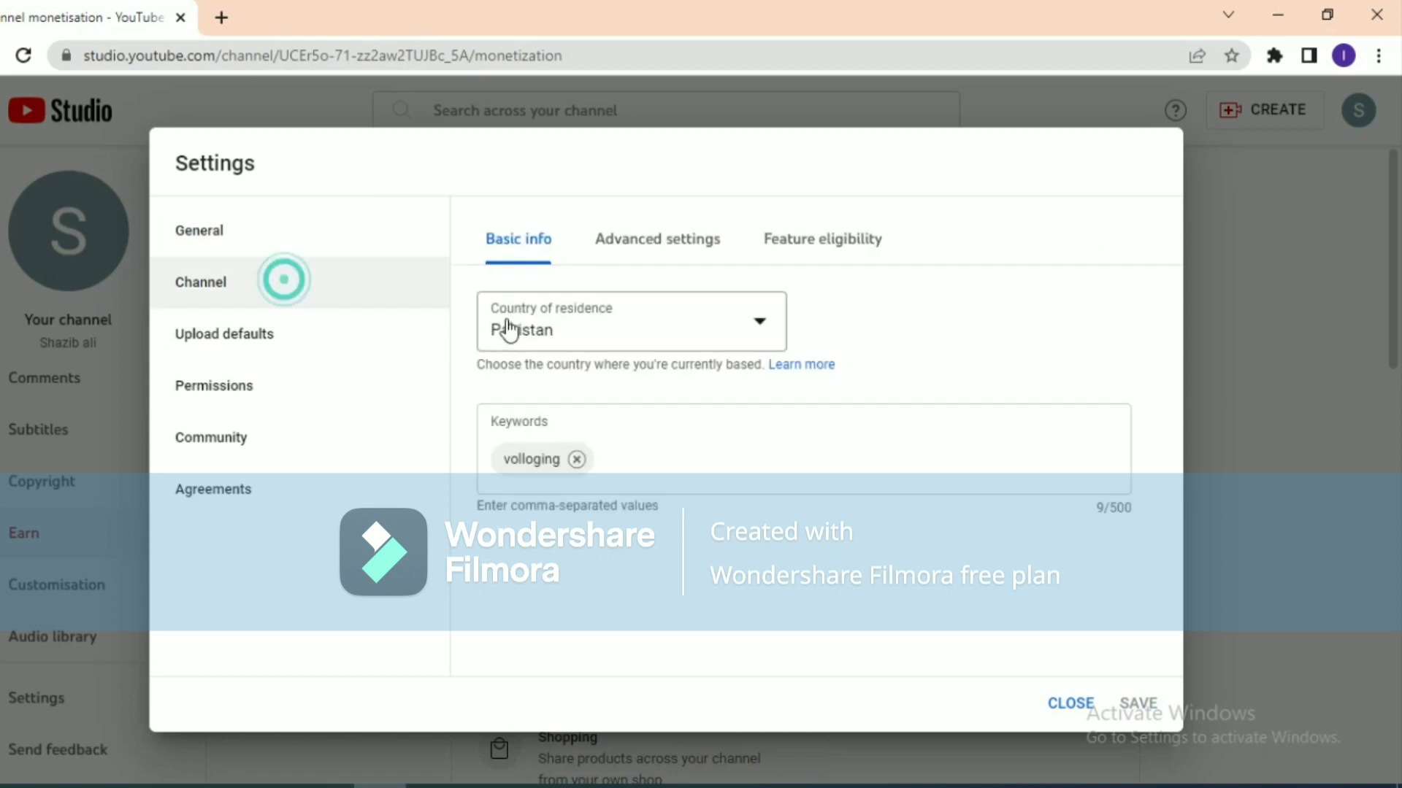
{"action": "left_click", "coordinate": [786, 257]}
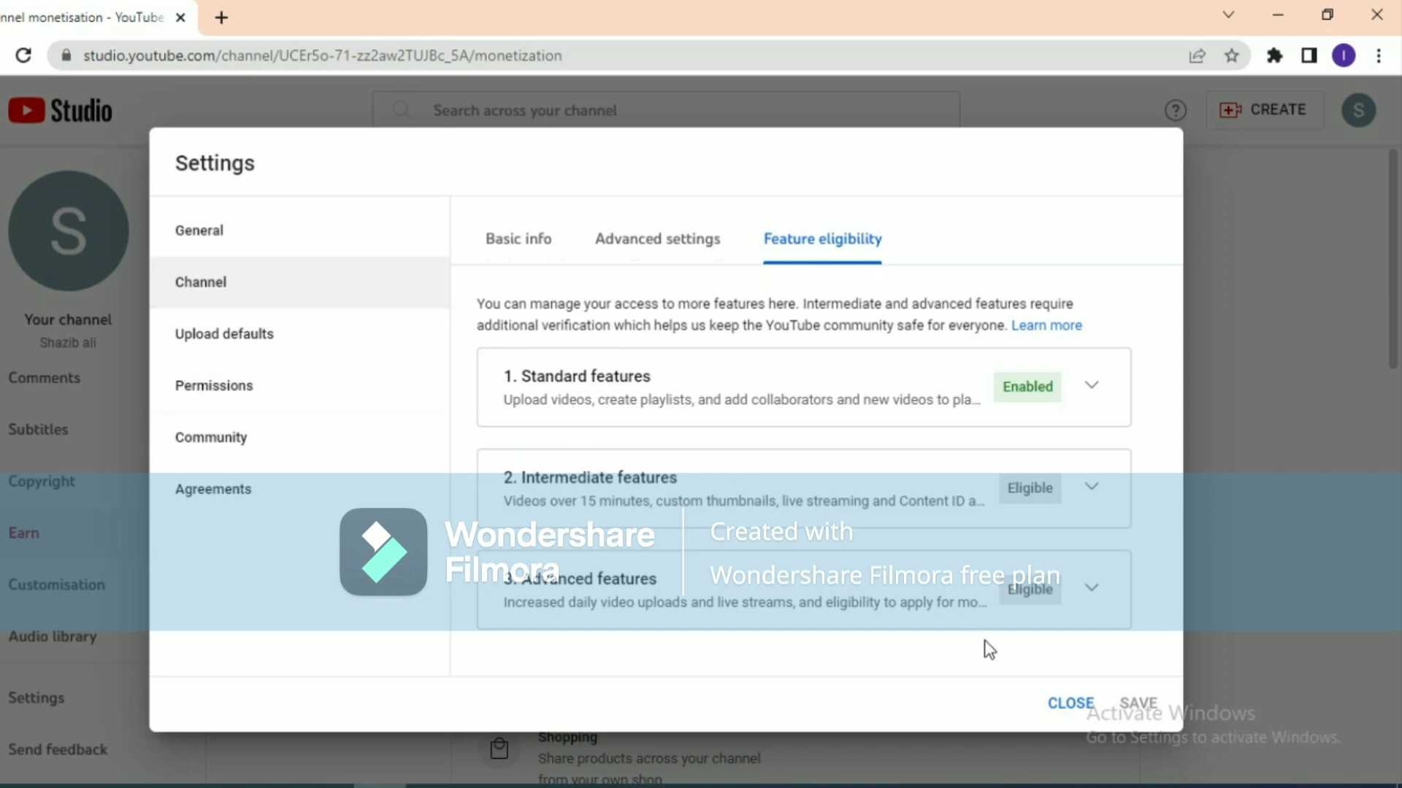
{"action": "left_click", "coordinate": [244, 387]}
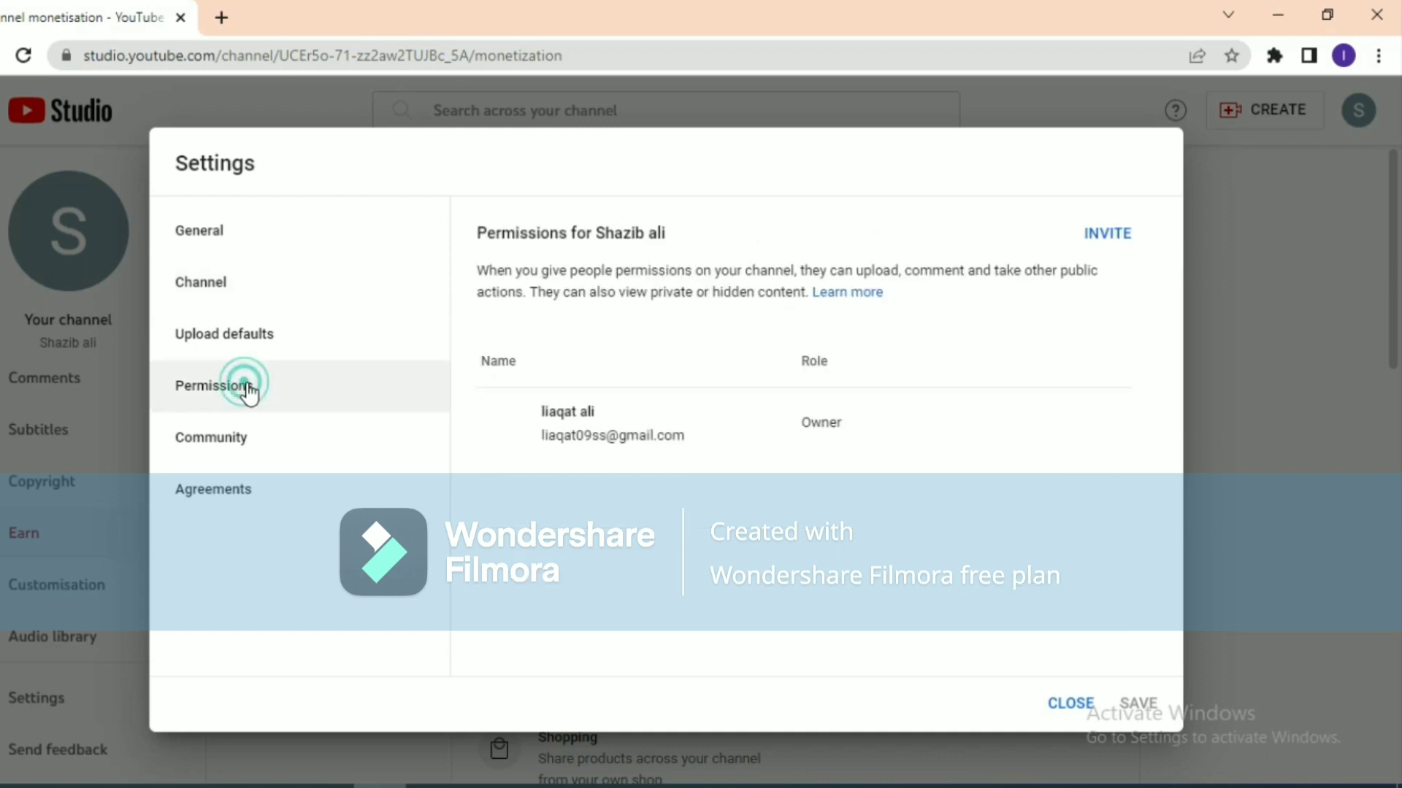
{"action": "left_click", "coordinate": [63, 588]}
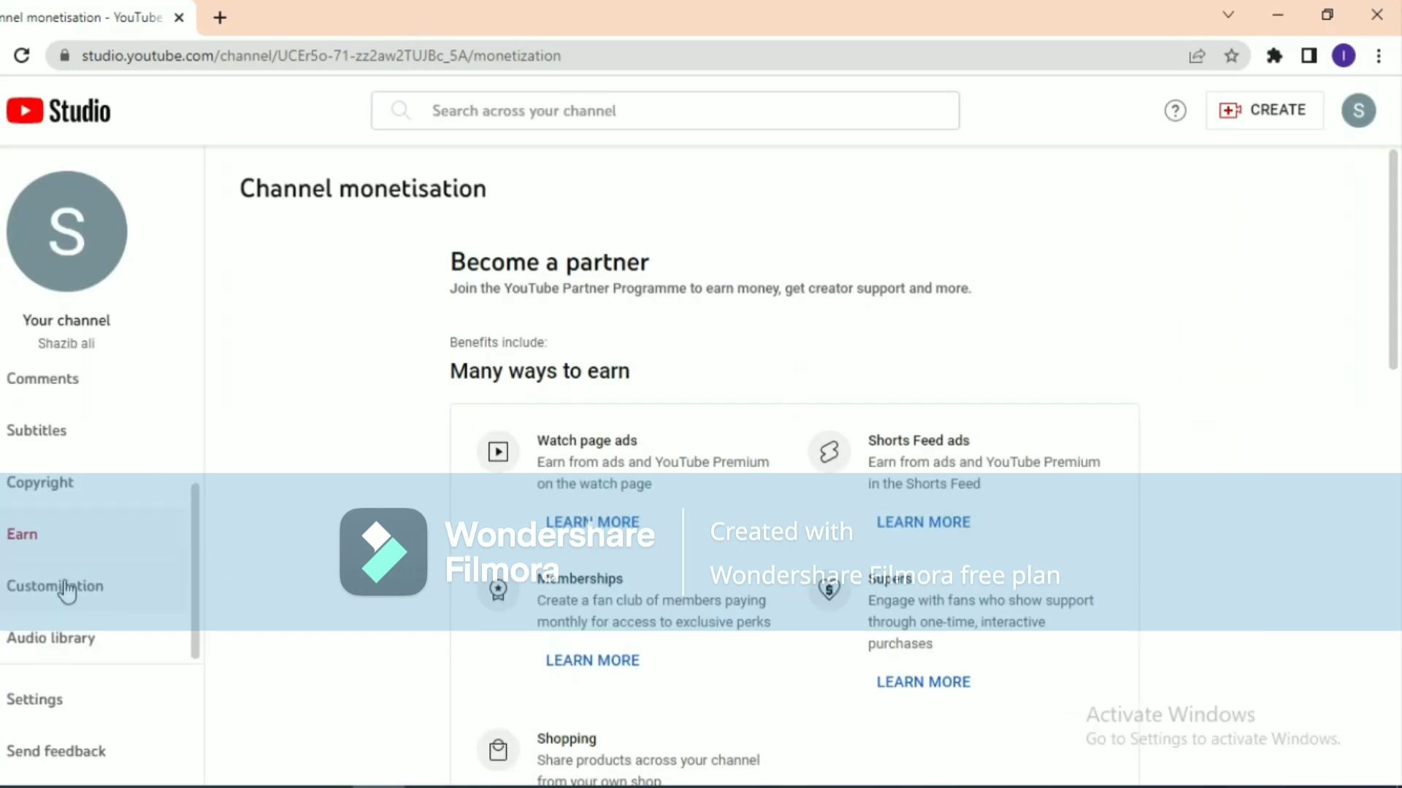
Look through the channel customisation options for layout, branding and basic info, including name, handle, description, links and contact info.
{"action": "left_click", "coordinate": [66, 588]}
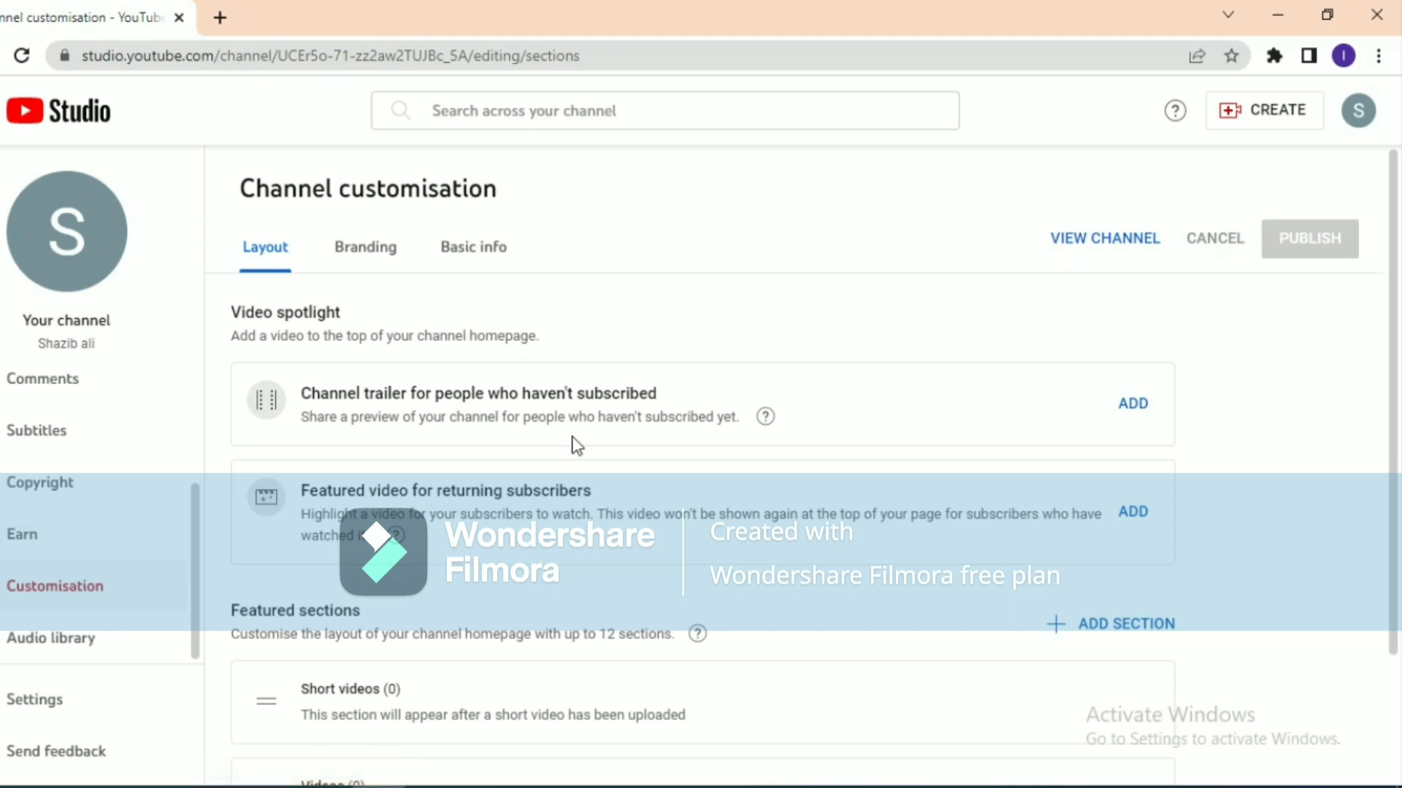
{"action": "left_click", "coordinate": [367, 252]}
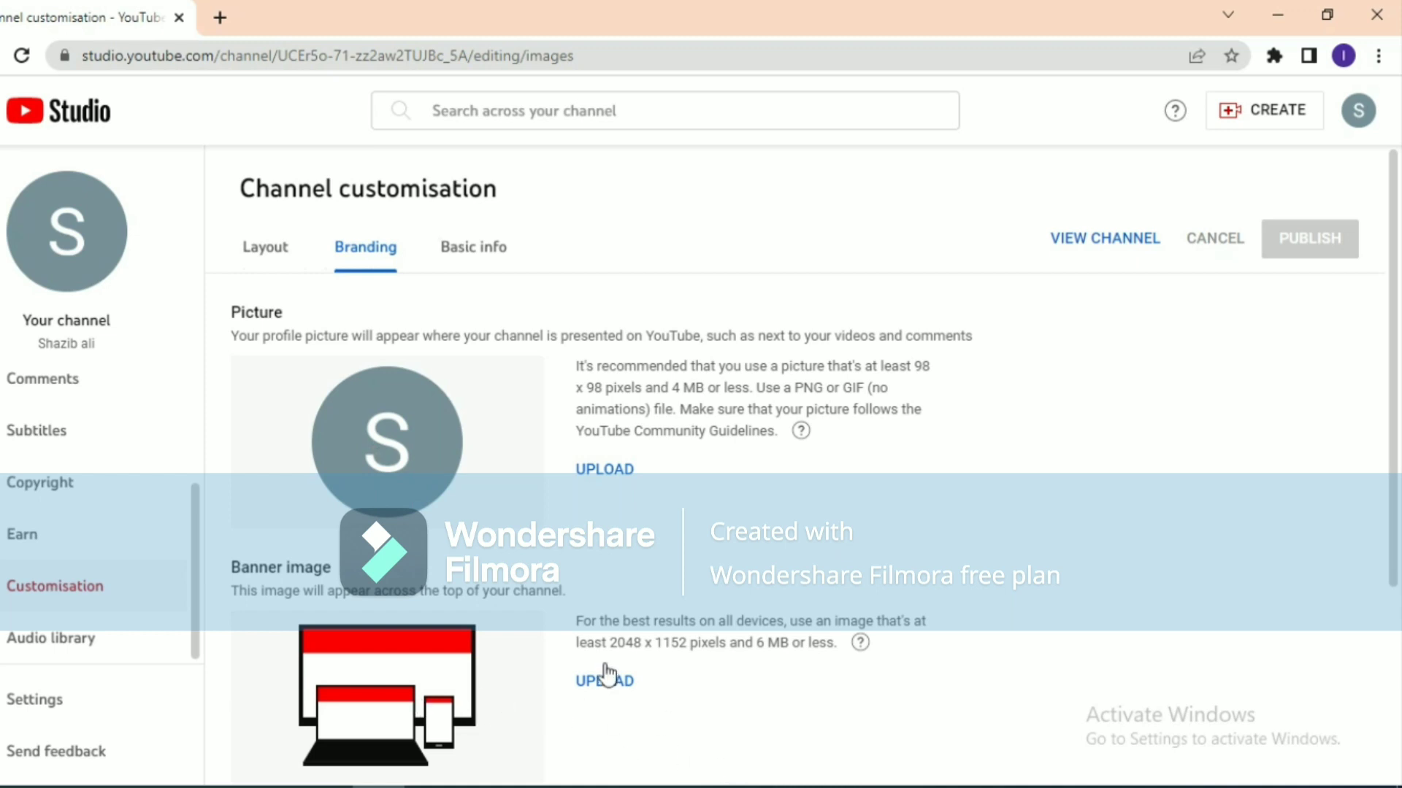
{"action": "left_click", "coordinate": [489, 263]}
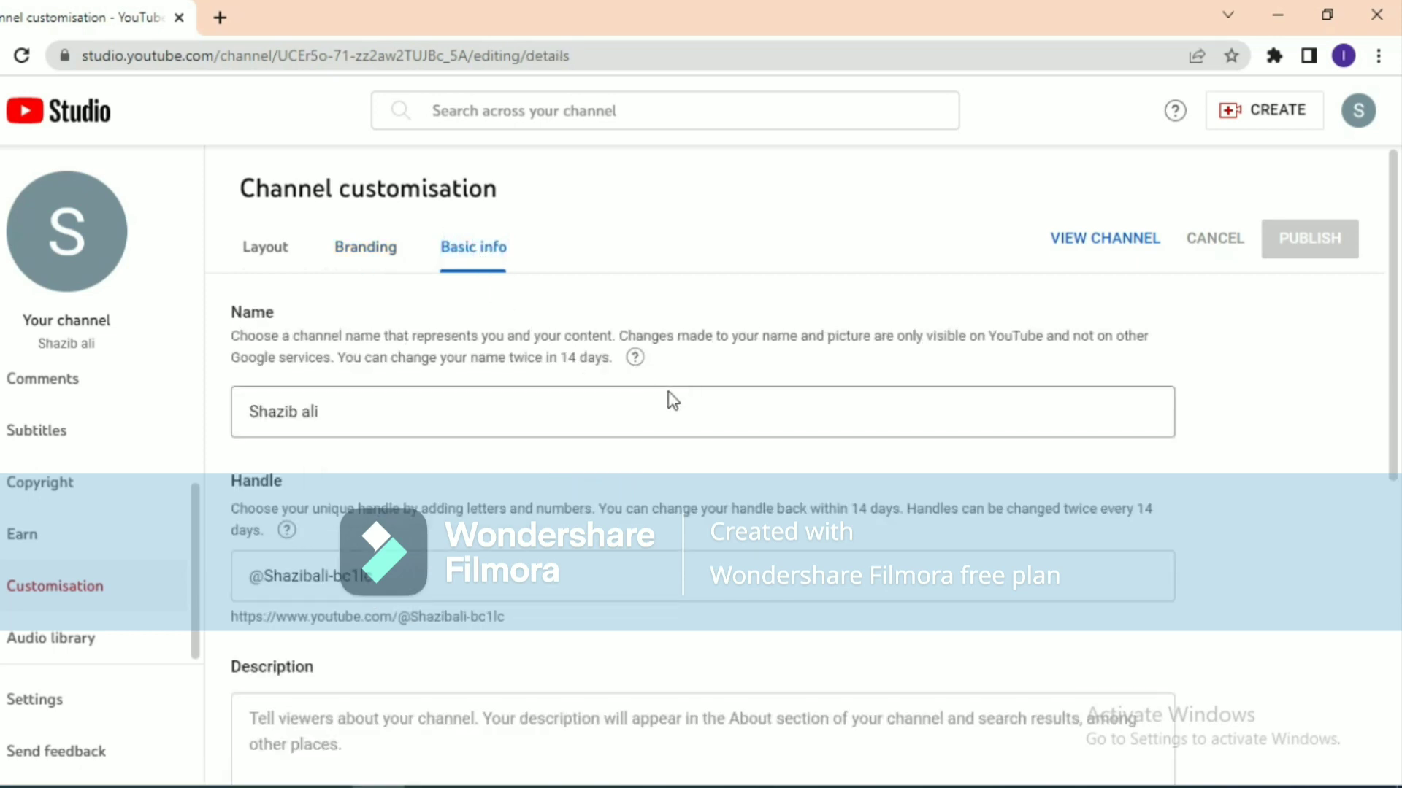
{"action": "scroll", "coordinate": [1398, 303], "scroll_direction": "down", "scroll_amount": 1}
{"action": "scroll", "coordinate": [1398, 303], "scroll_direction": "down", "scroll_amount": 4}
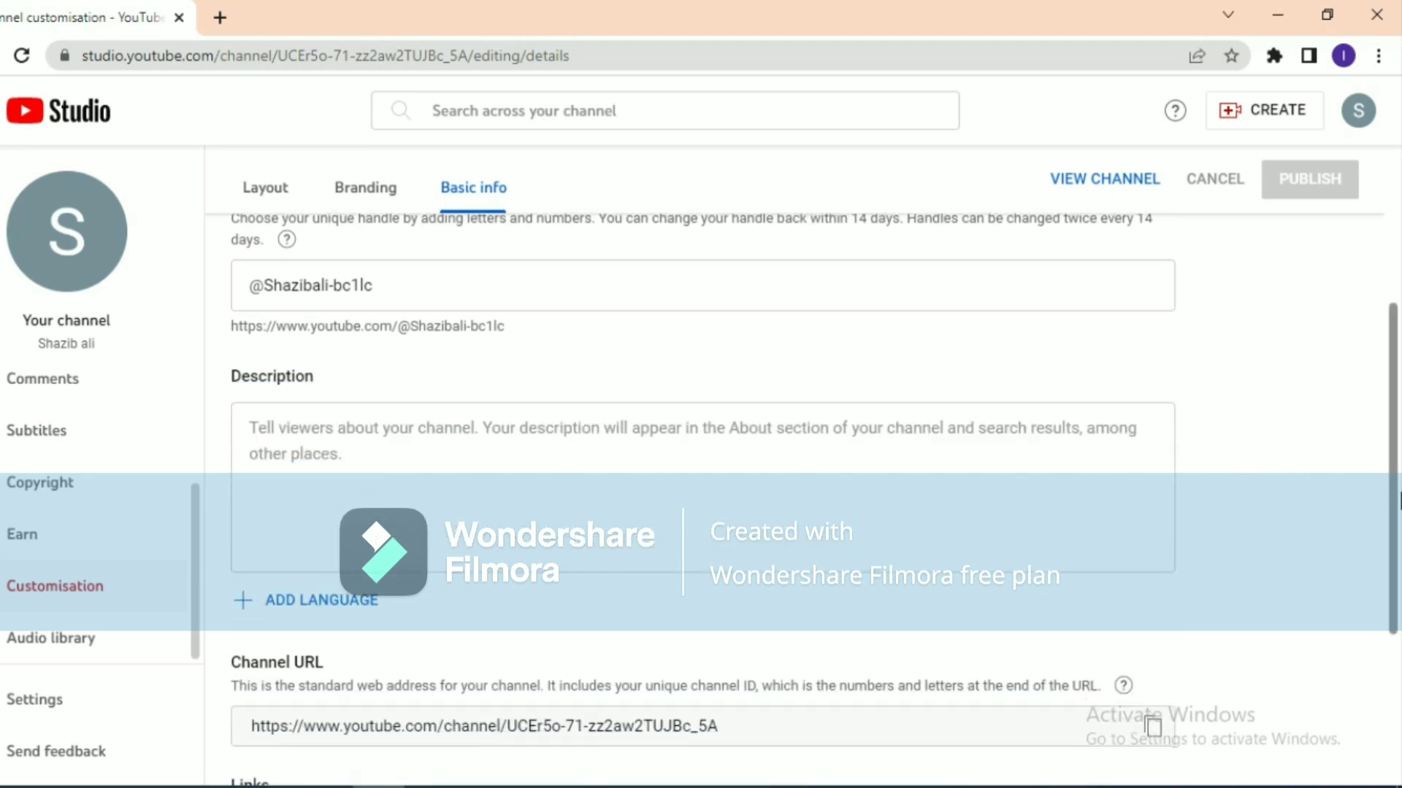
{"action": "scroll", "coordinate": [1391, 490], "scroll_direction": "down", "scroll_amount": 4}
{"action": "scroll", "coordinate": [1398, 643], "scroll_direction": "down", "scroll_amount": 1}
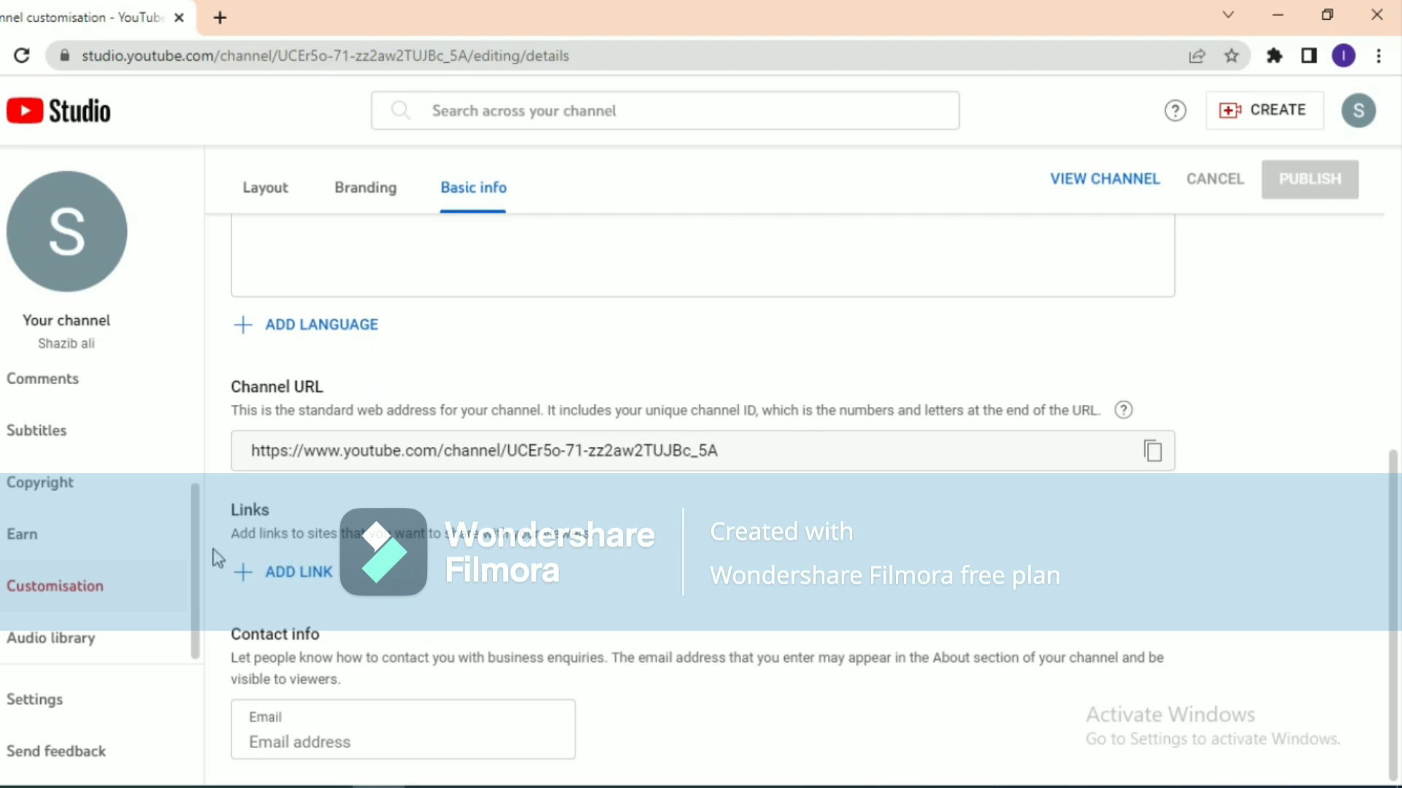
Go to the channel dashboard, view the video upload dialog and close it without selecting any files.
{"action": "left_click_drag", "start_coordinate": [191, 548], "coordinate": [195, 374]}
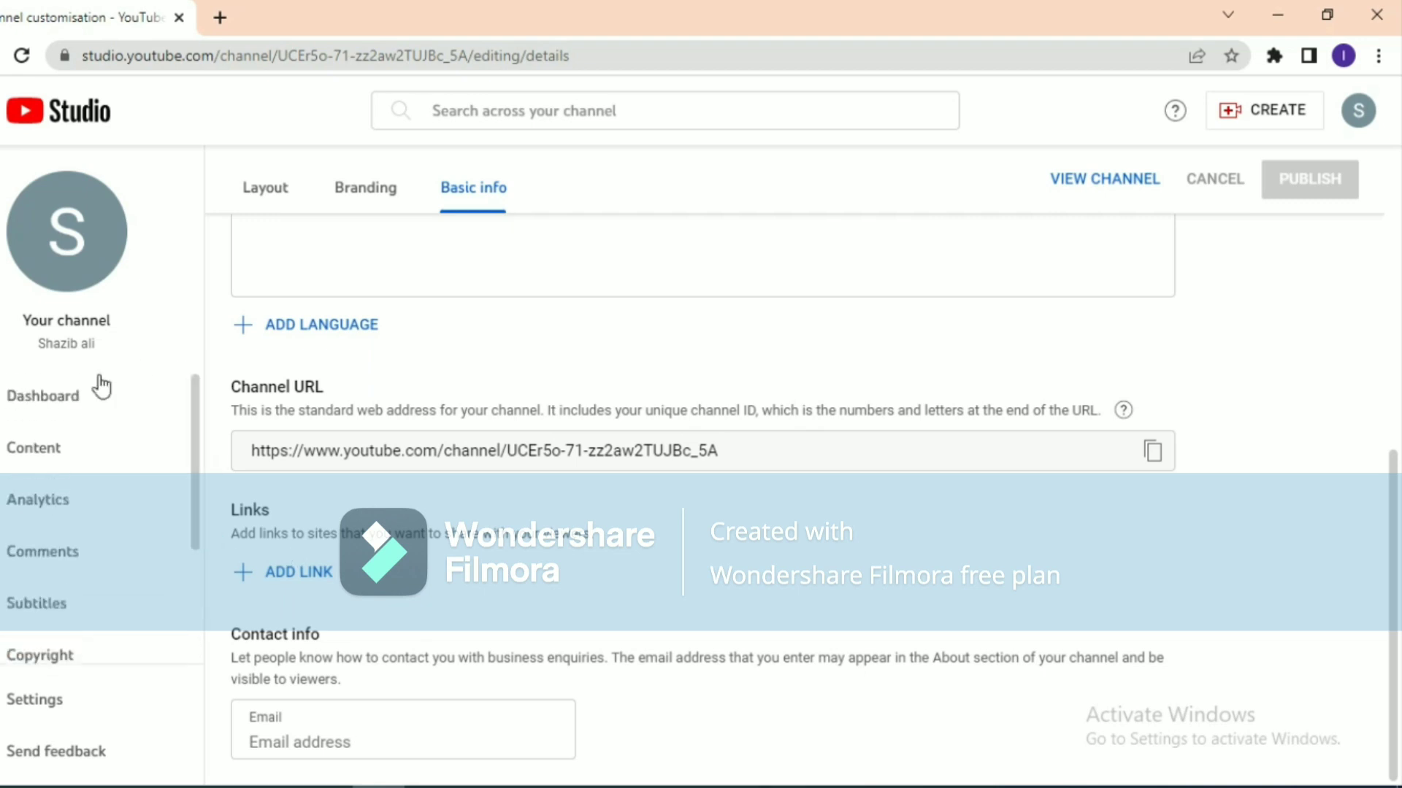
{"action": "left_click", "coordinate": [49, 398]}
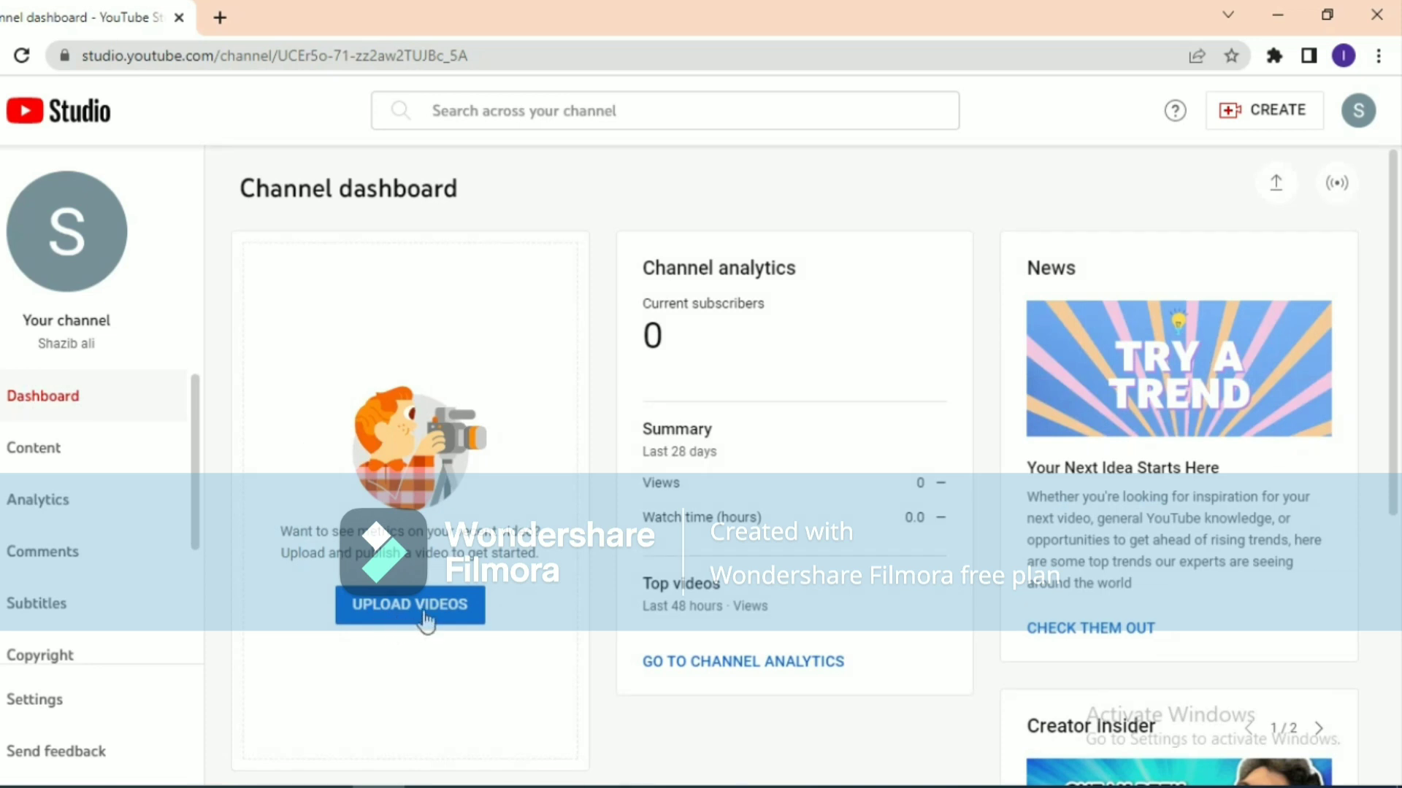
{"action": "left_click", "coordinate": [458, 620]}
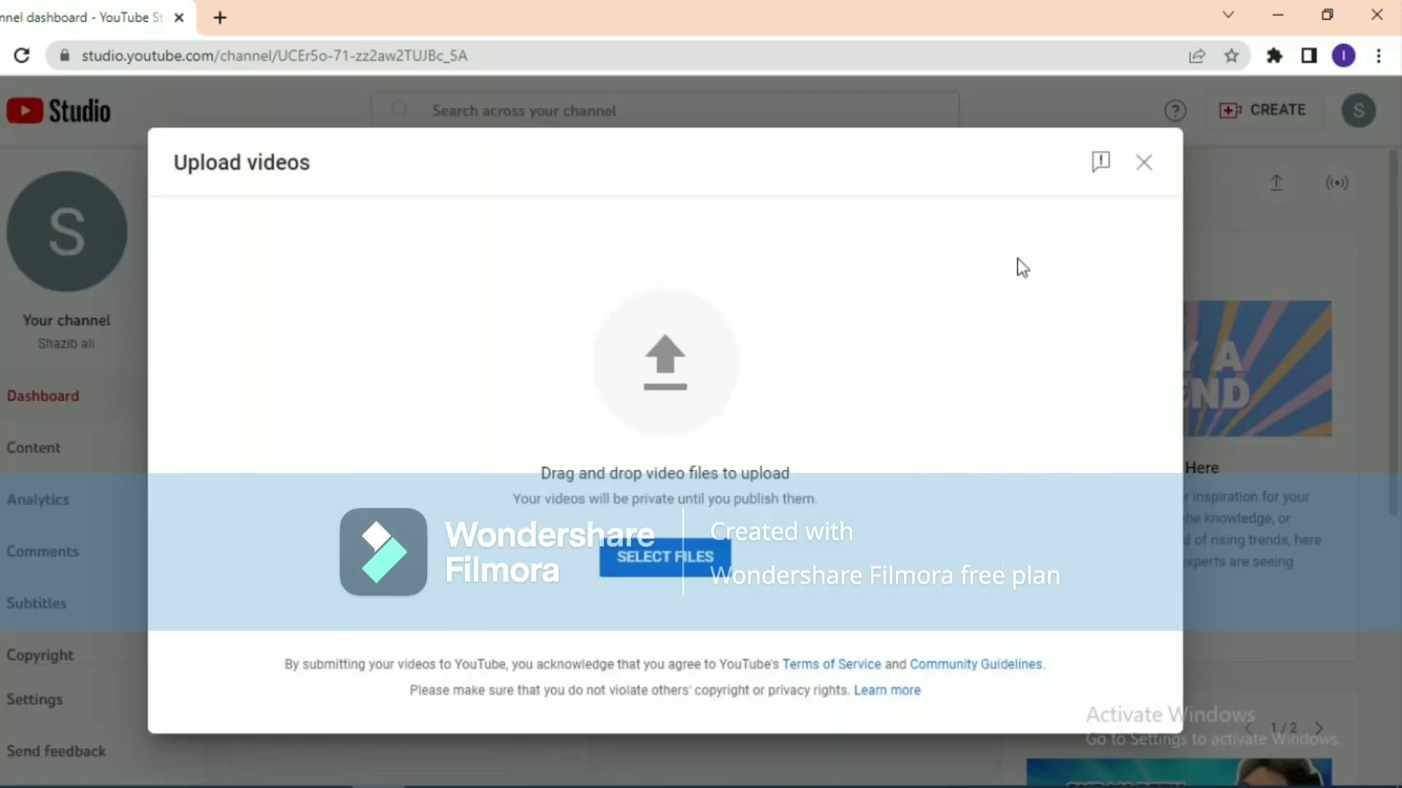
{"action": "left_click", "coordinate": [1146, 166]}
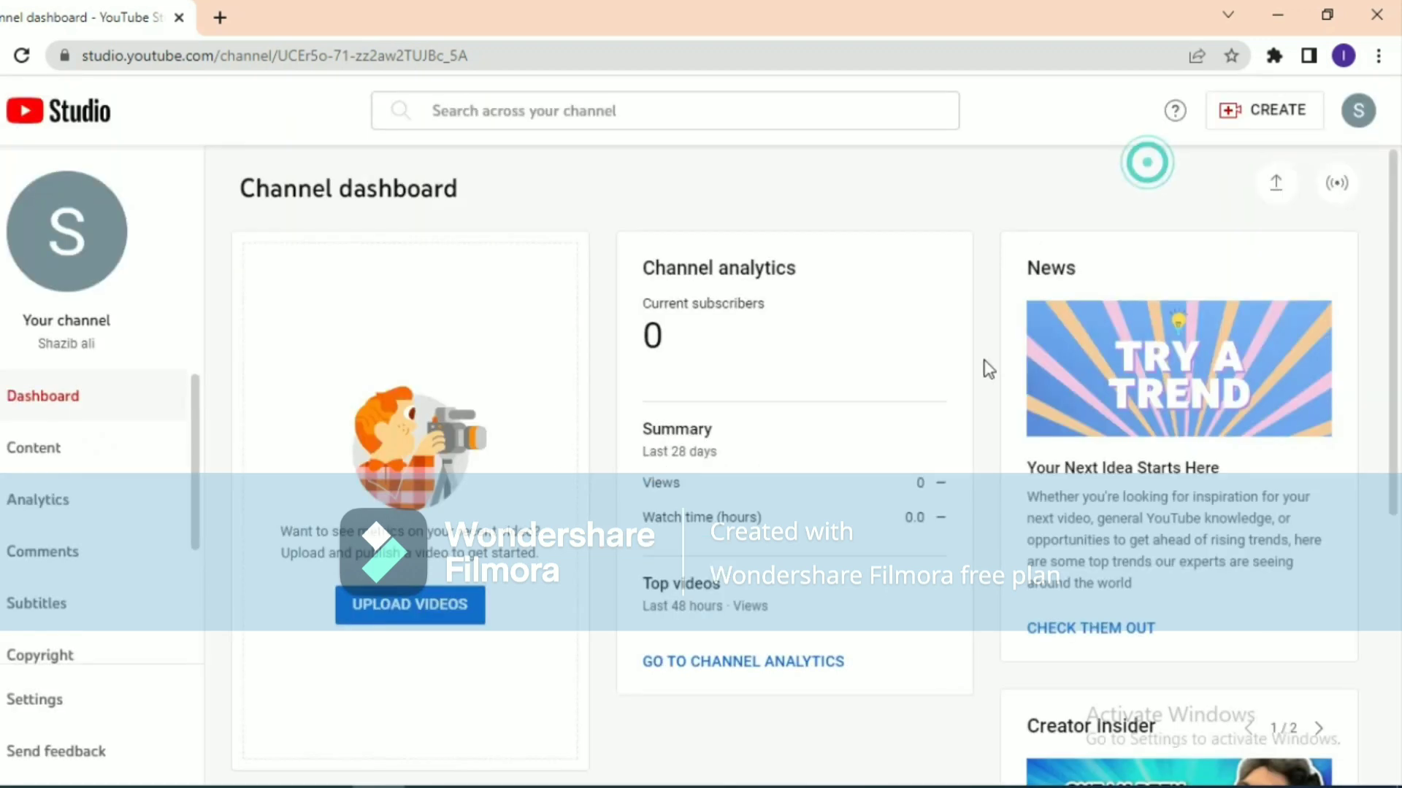